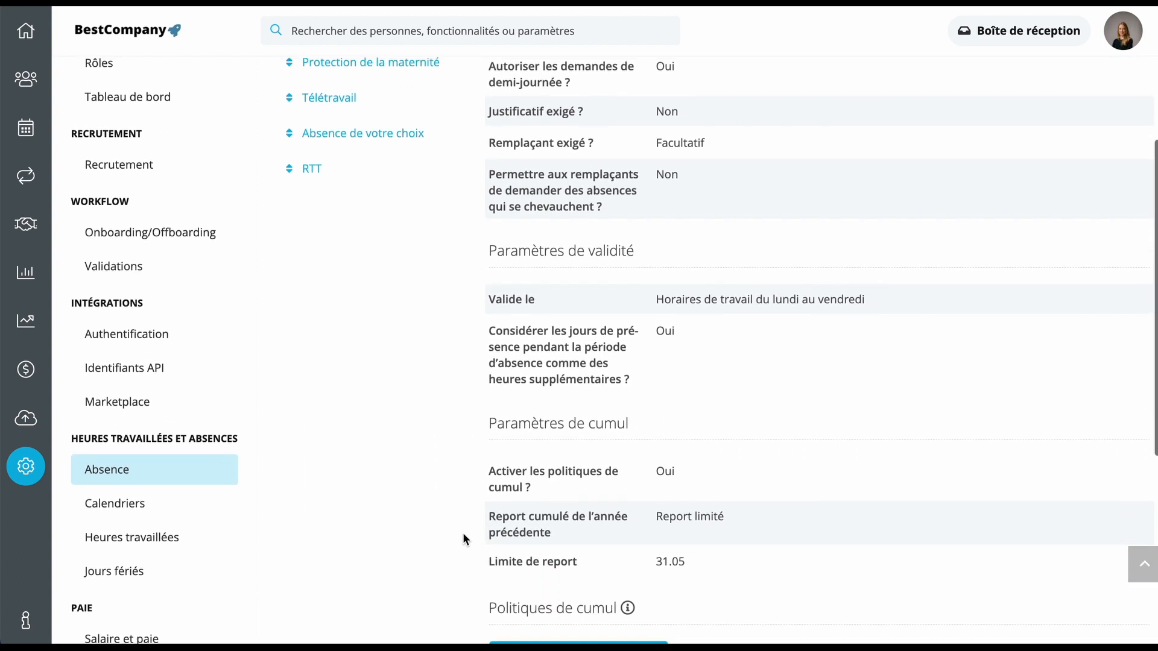
Create a new absence policy for Congés payés and name it "Congés Payés - 25 jours"
scroll(459, 535, "down", 1)
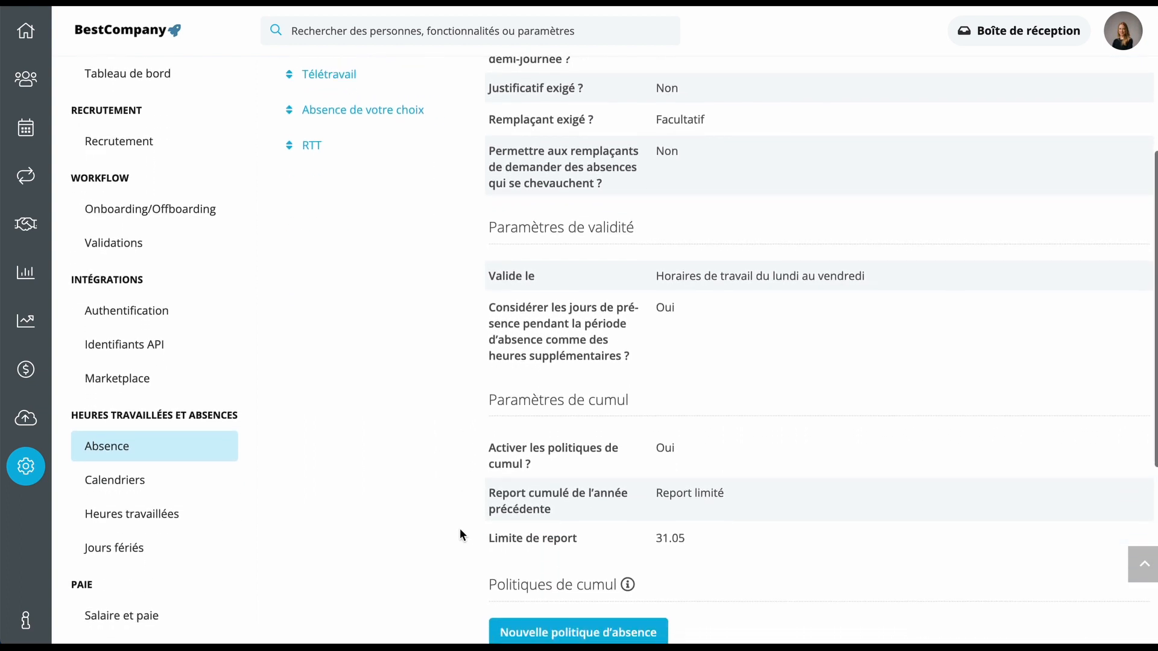
scroll(464, 502, "down", 1)
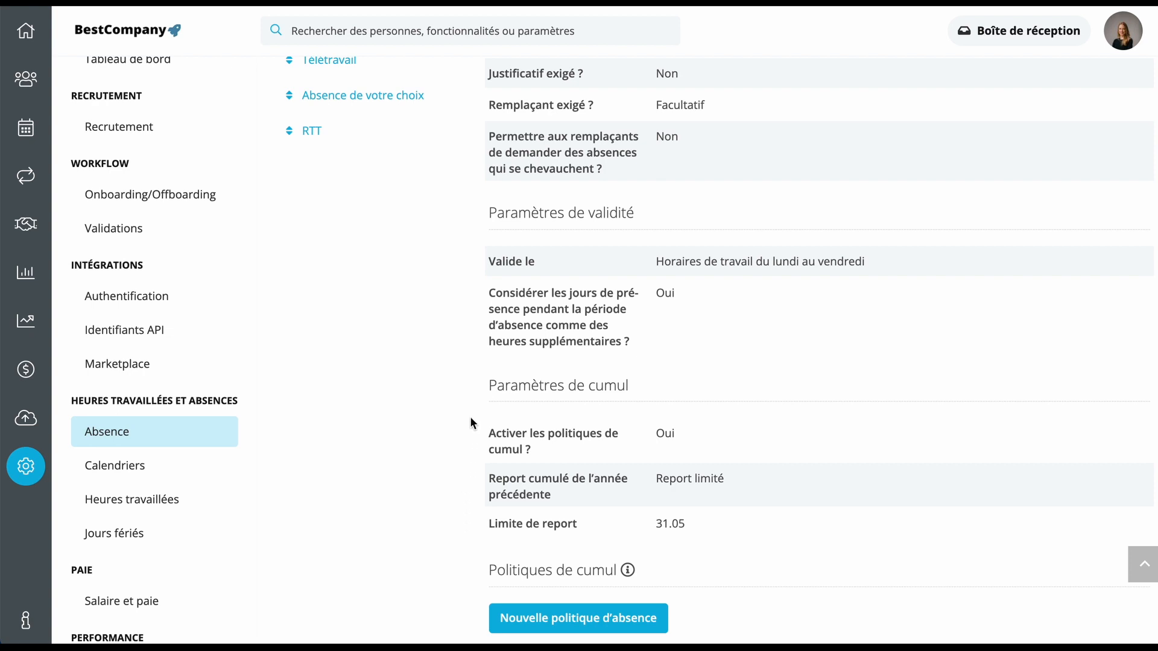
scroll(463, 487, "down", 1)
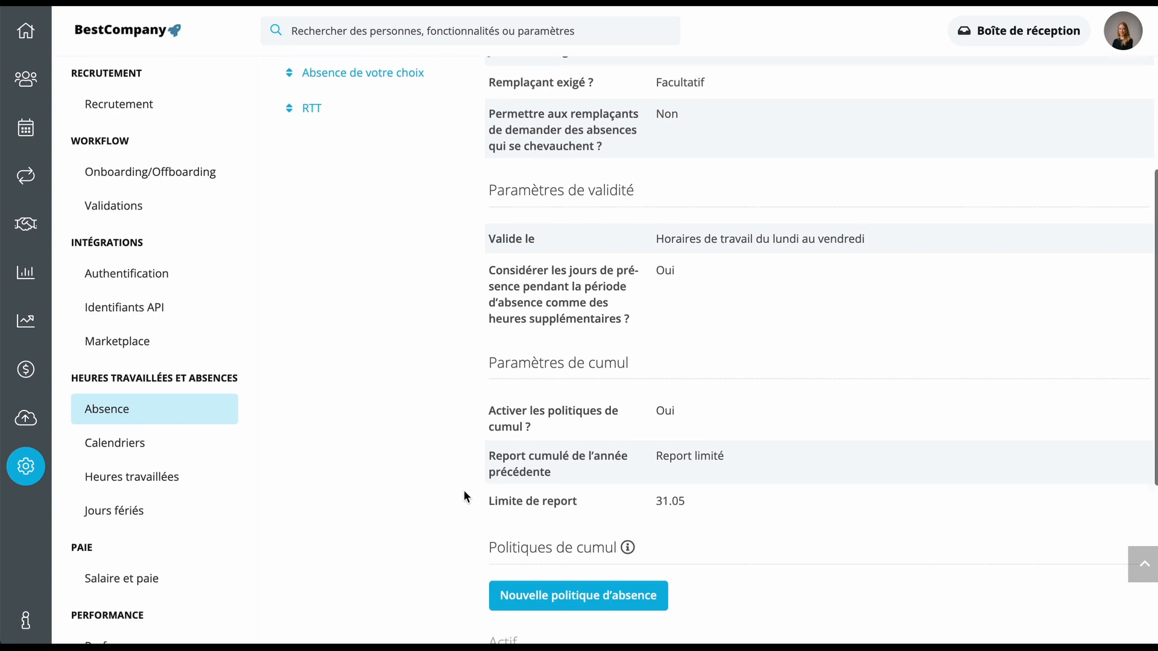
left_click(543, 588)
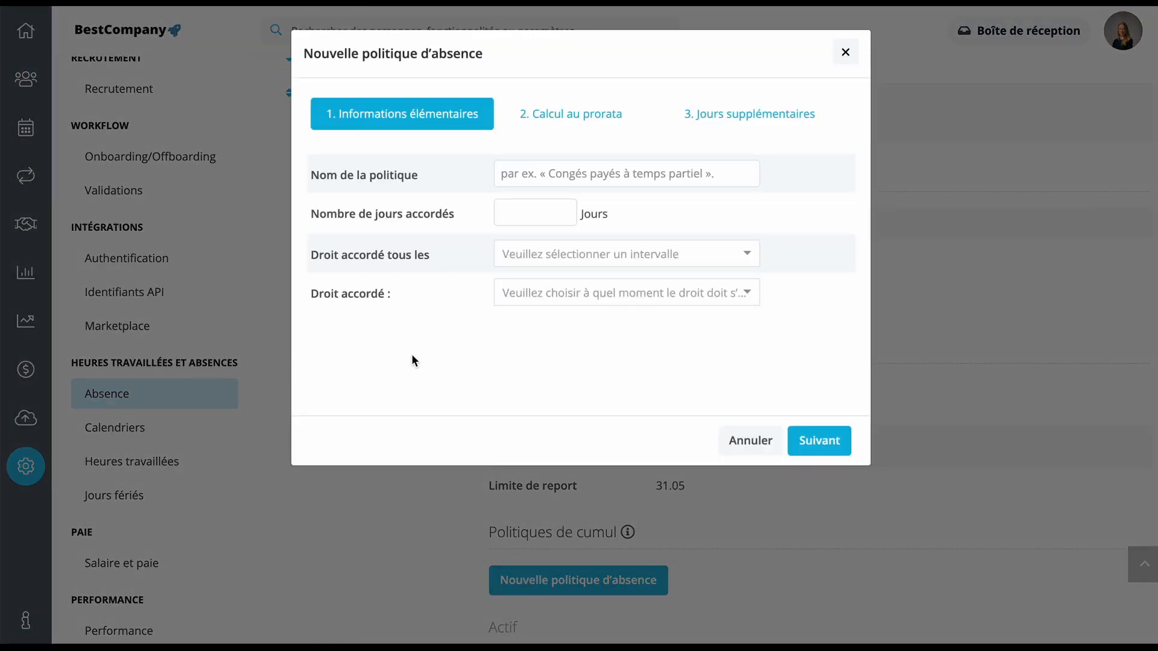
left_click(515, 173)
type("Congés")
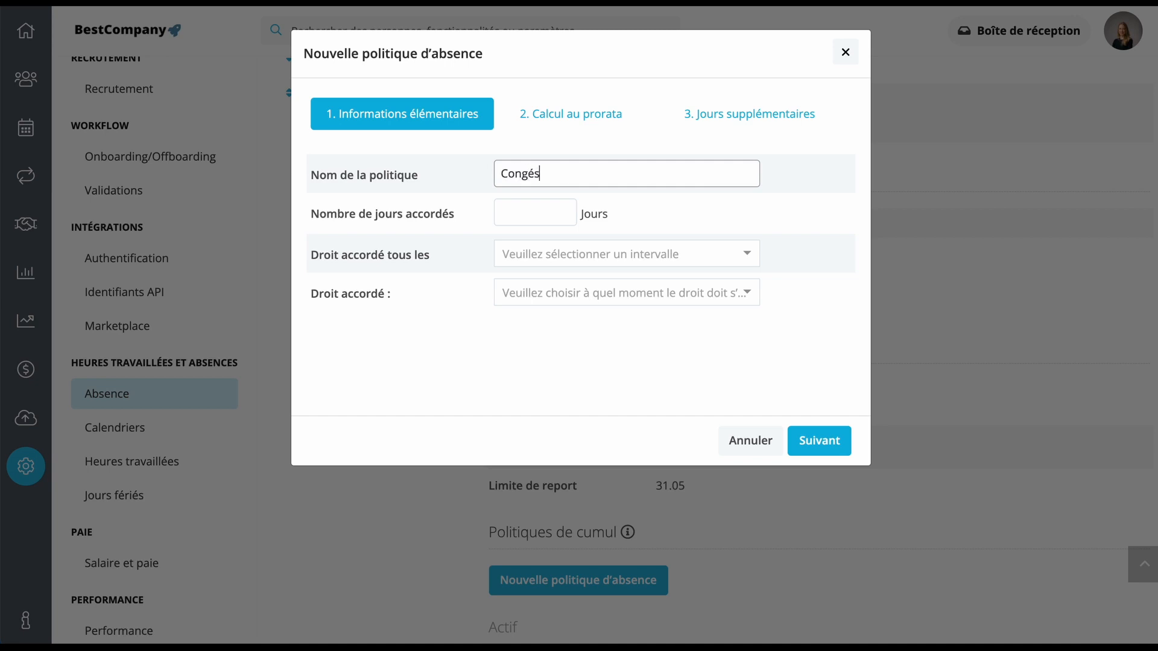
type(" Payés - 25 jours")
Grant 2.08 days every month (mois) "à la date d'embauche de l'employé" and continue to the prorata settings
left_click(534, 216)
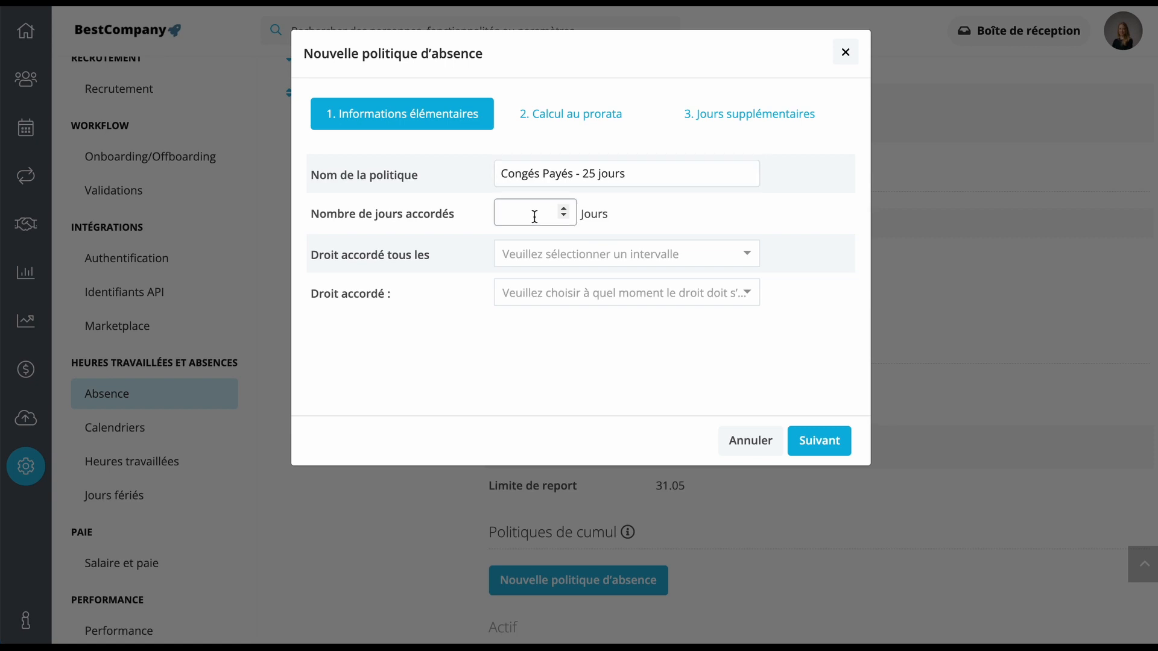
type("2.08")
left_click(574, 262)
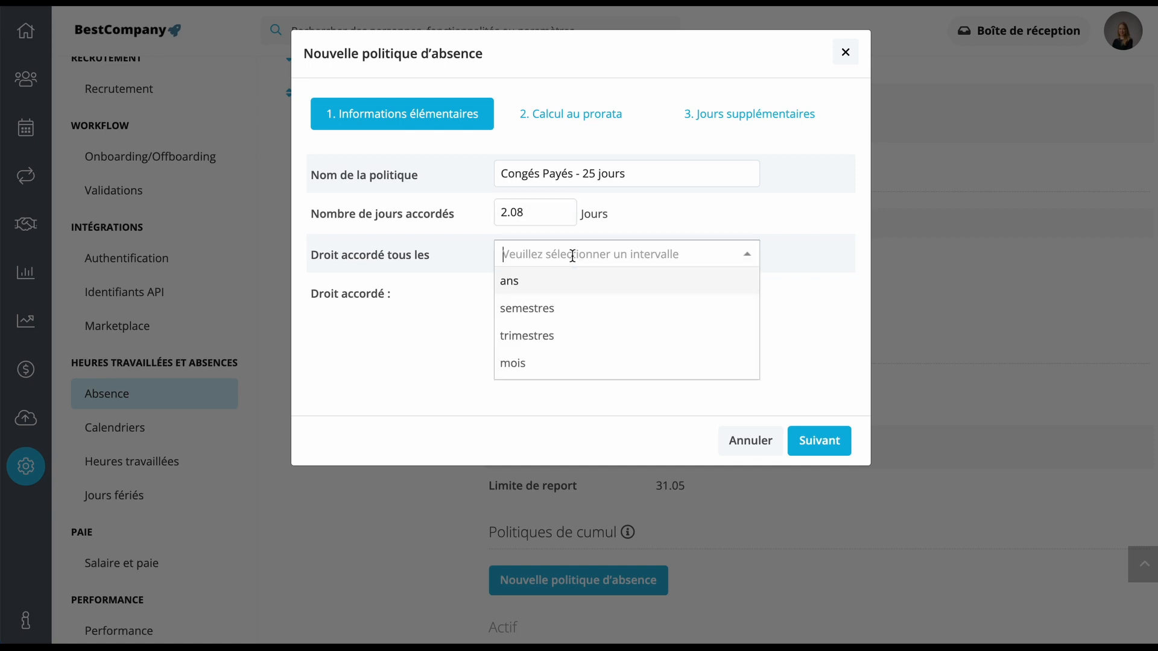
left_click(533, 366)
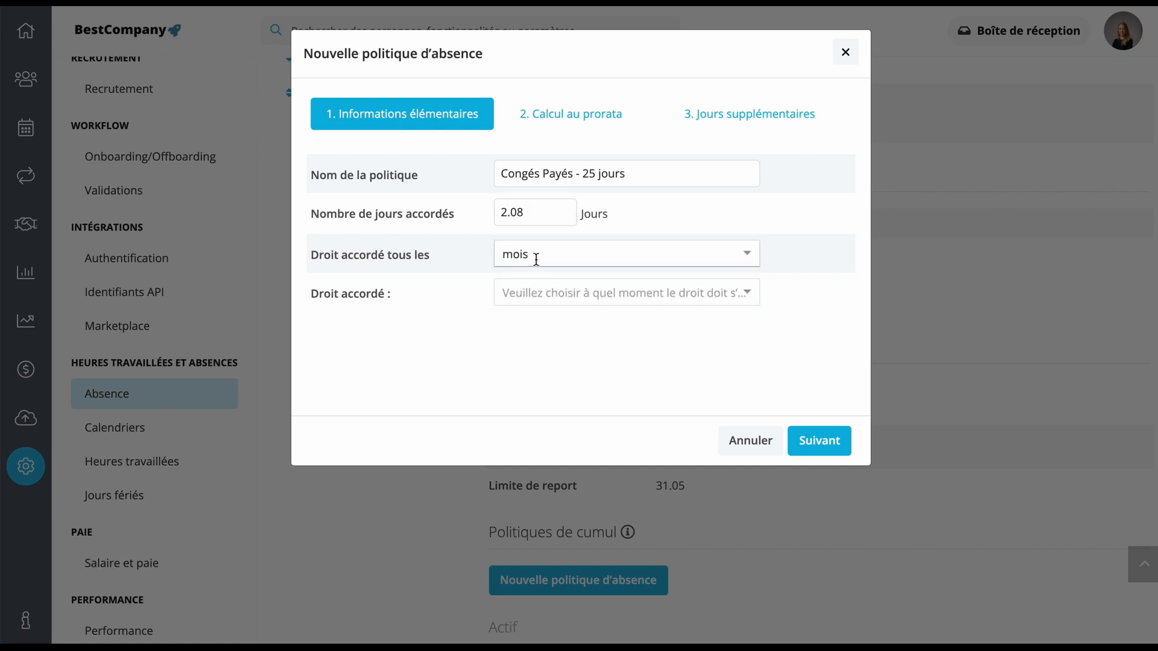
left_click(523, 305)
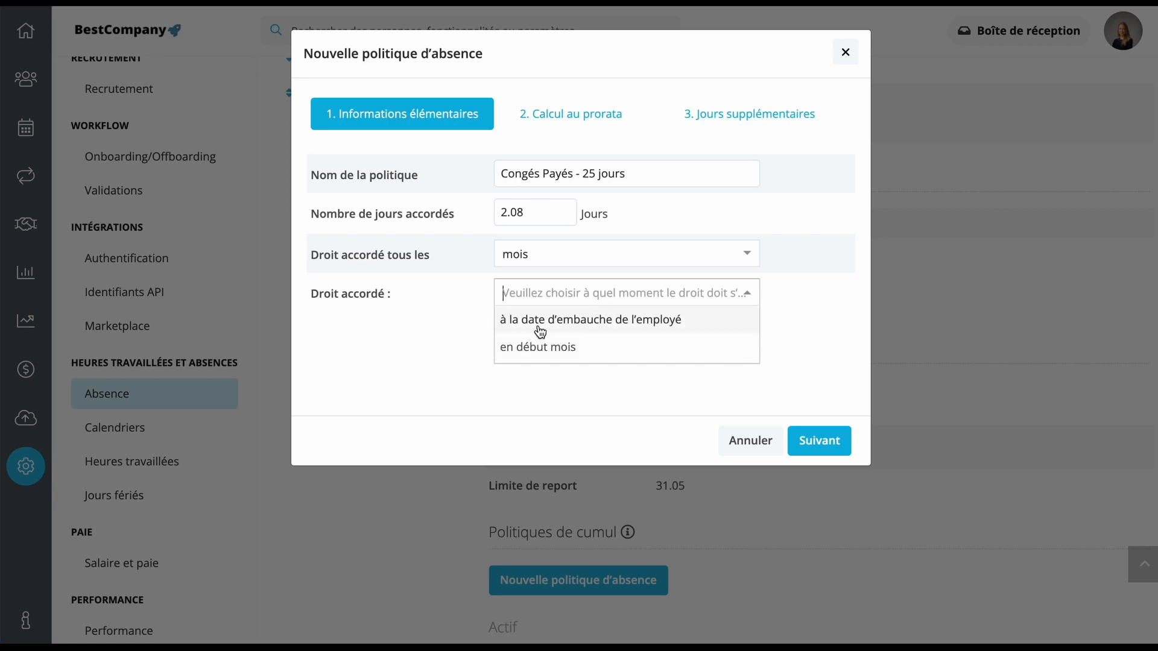
left_click(541, 328)
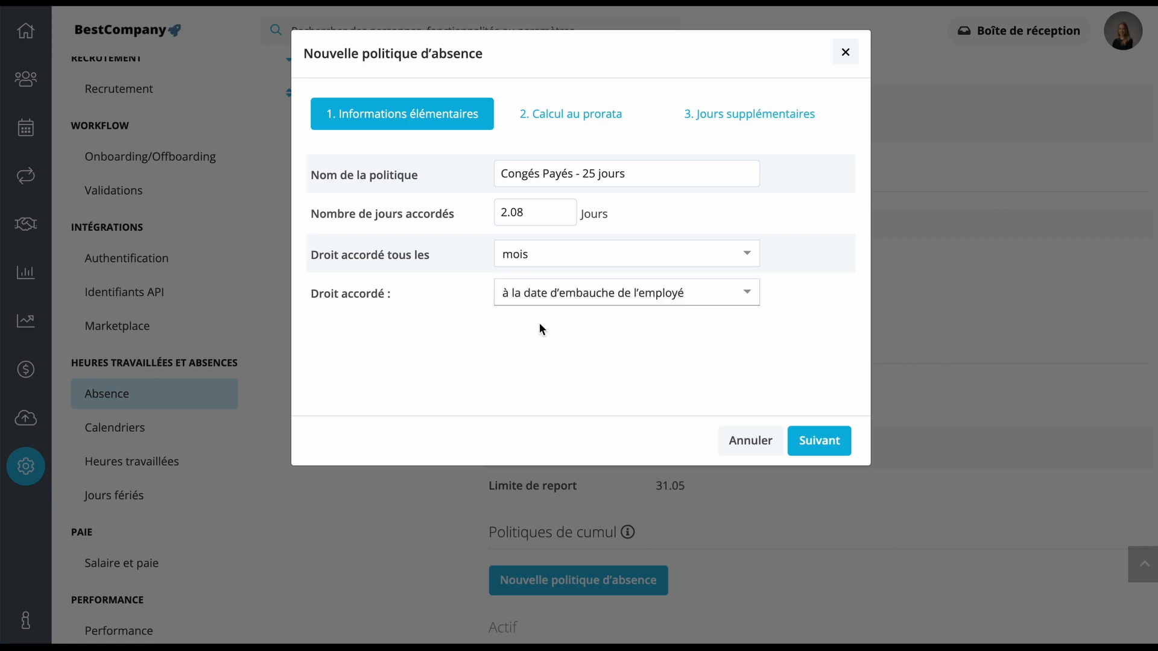
left_click(811, 448)
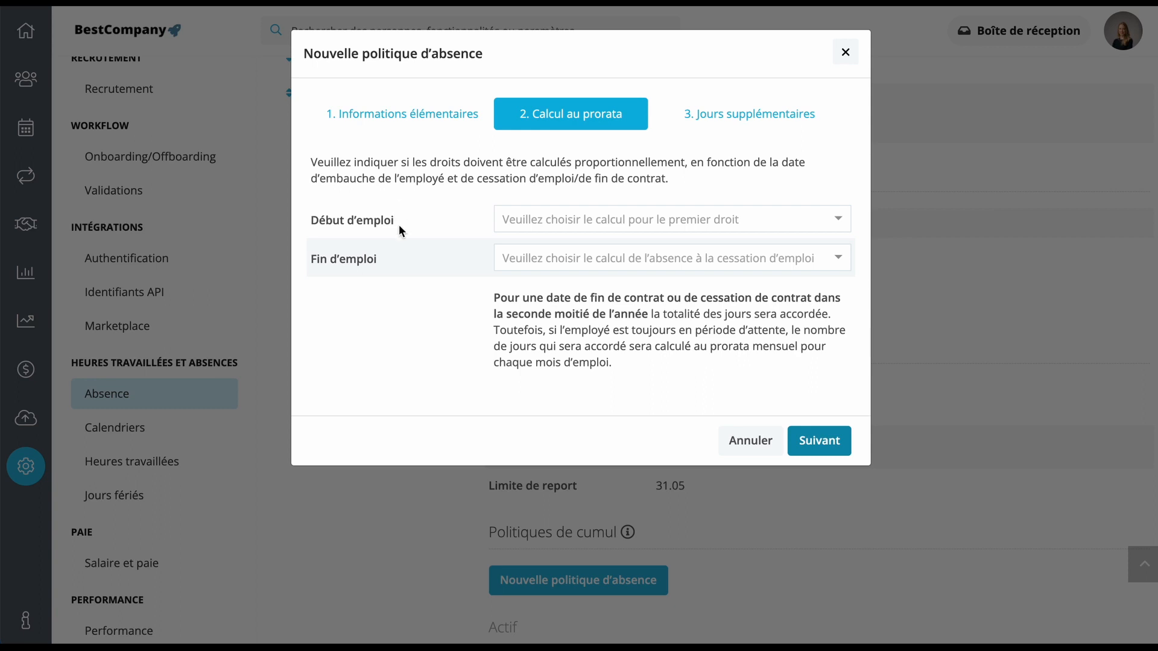
Set the prorata calculation to "Au prorata quotidien" for Début d'emploi and "Au prorata mensuel" for Fin d'emploi, and continue
left_click(551, 224)
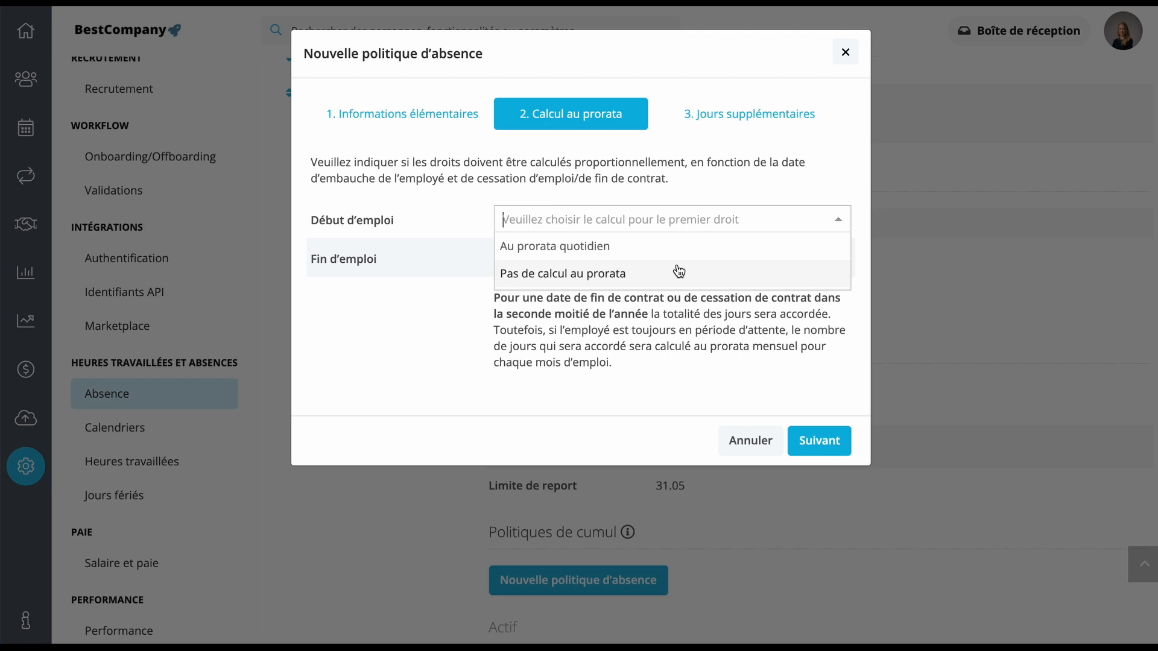
left_click(669, 249)
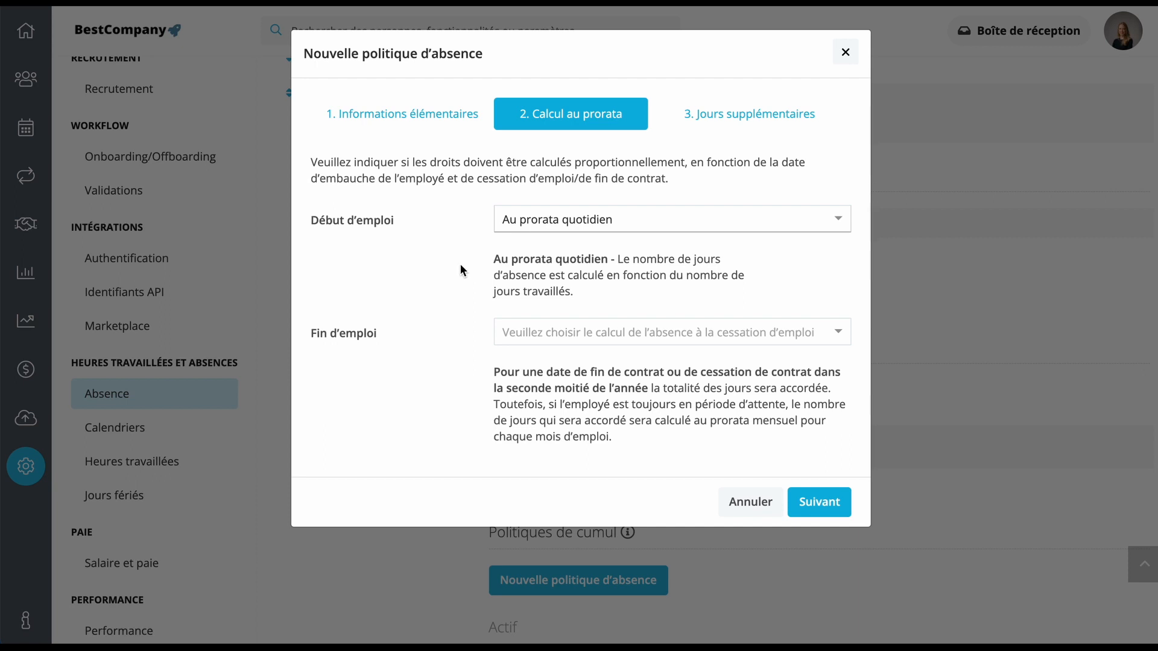
left_click(555, 341)
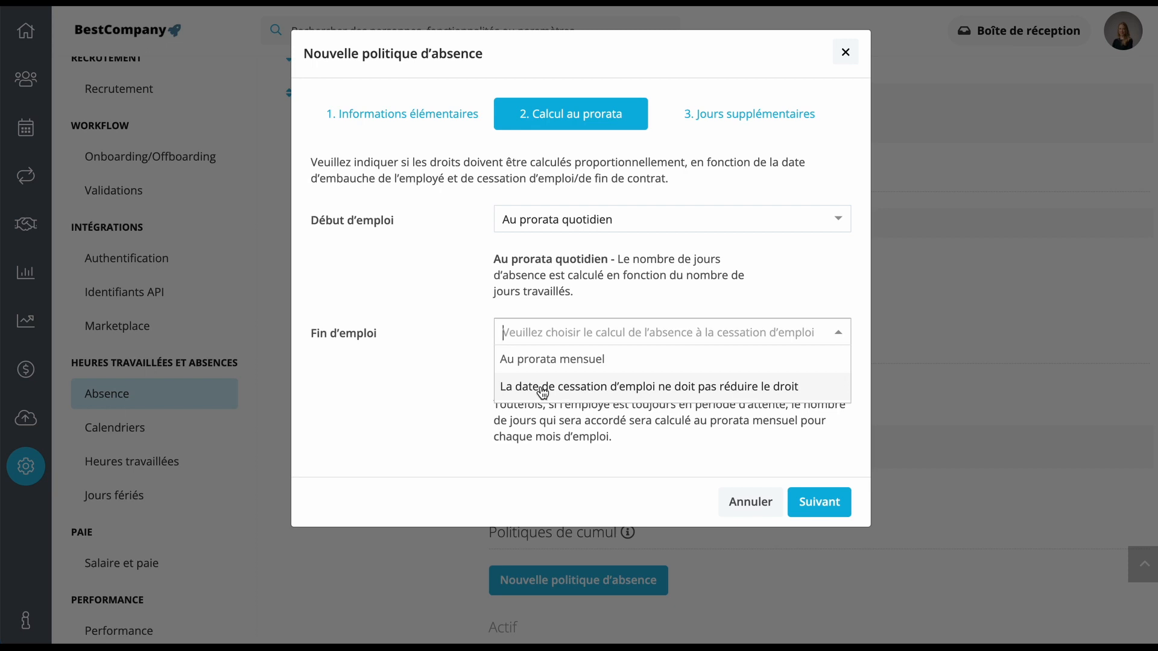
left_click(550, 361)
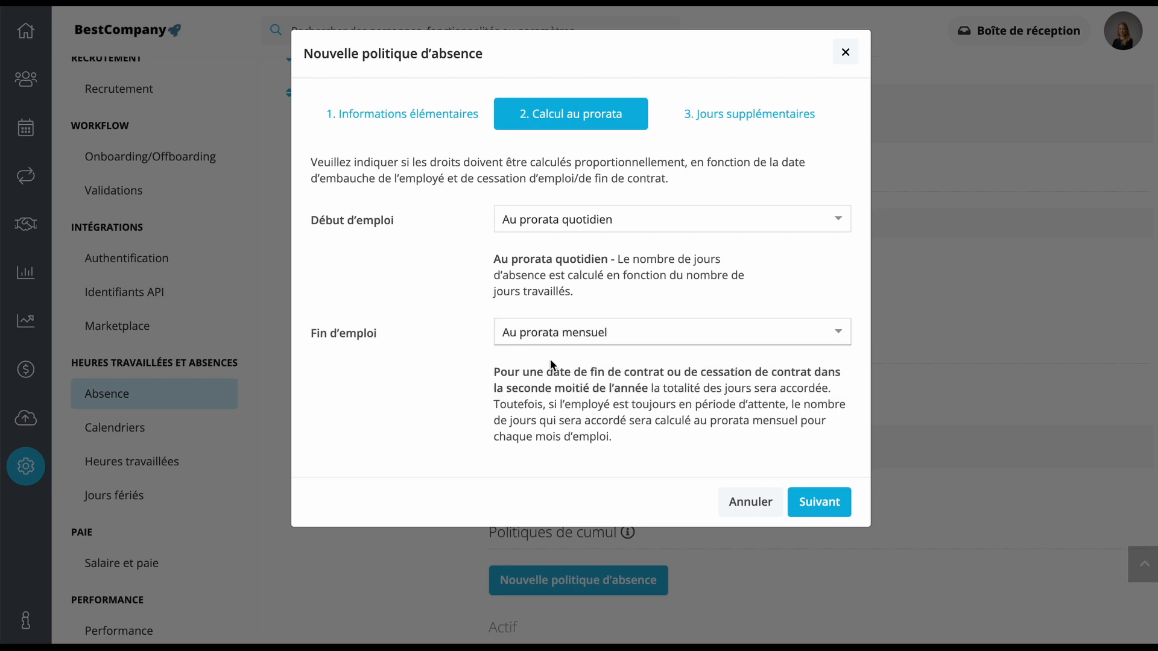
left_click(805, 501)
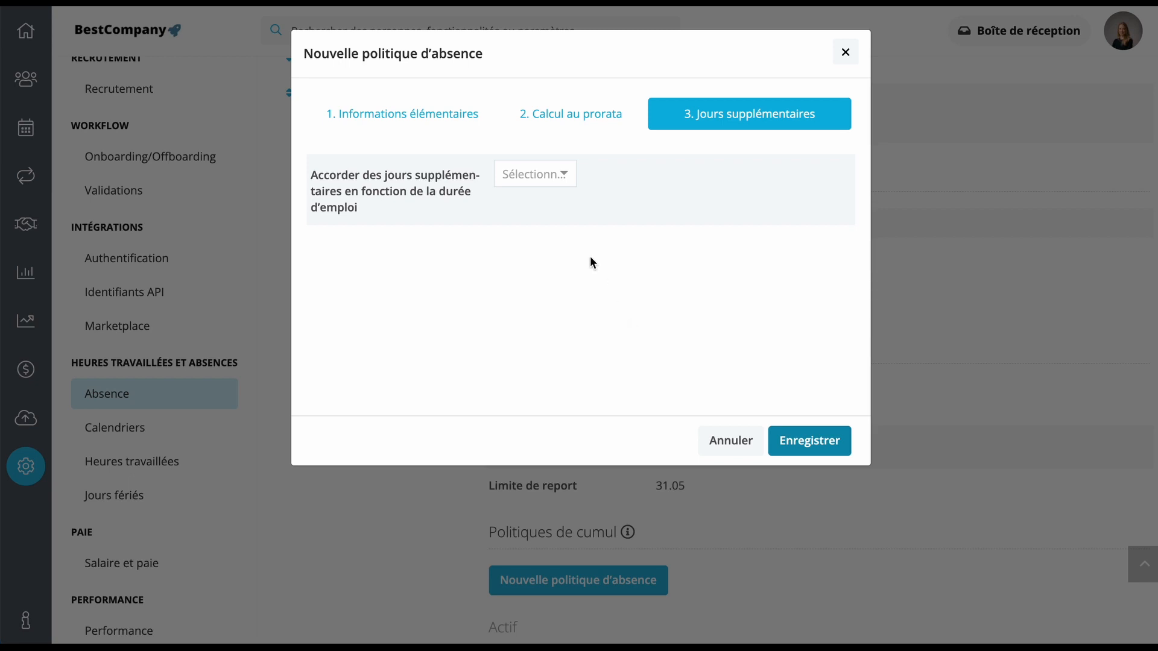
Choose Non for extra days based on length of employment and save the new absence policy
left_click(563, 177)
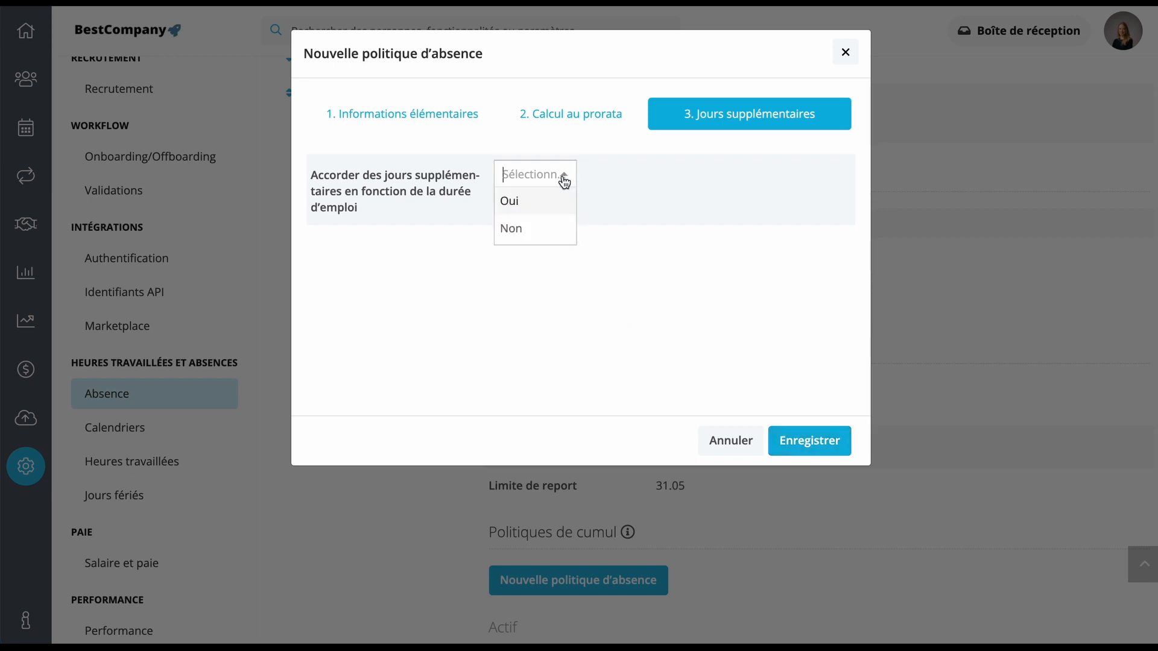
left_click(551, 235)
left_click(807, 439)
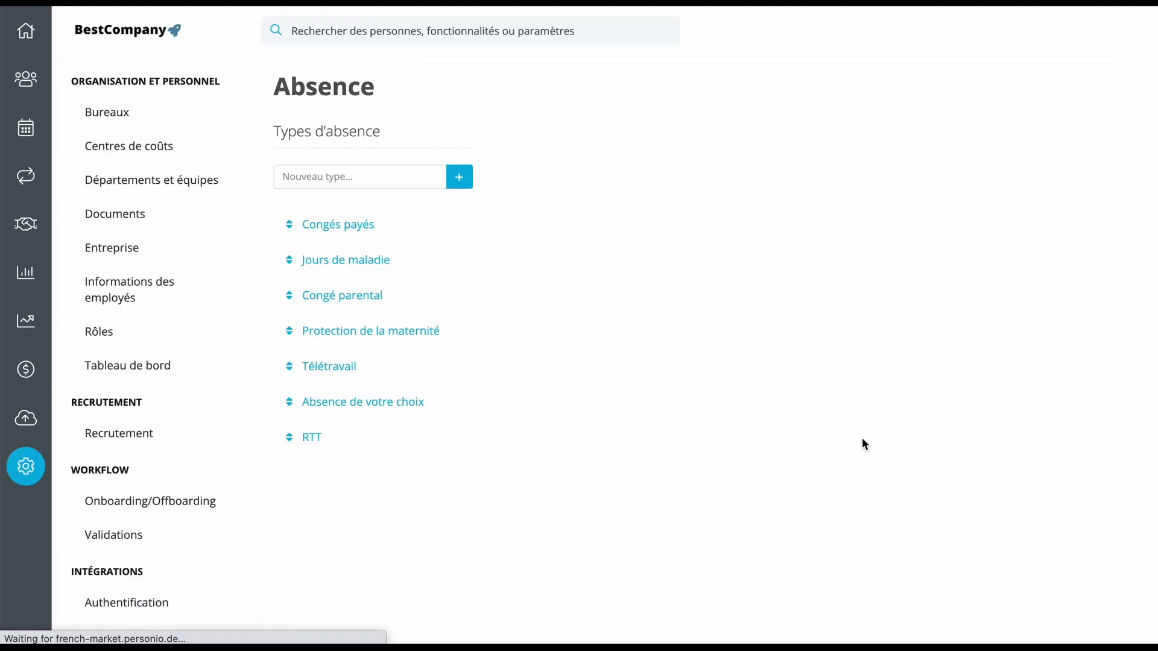
scroll(863, 443, "down", 4)
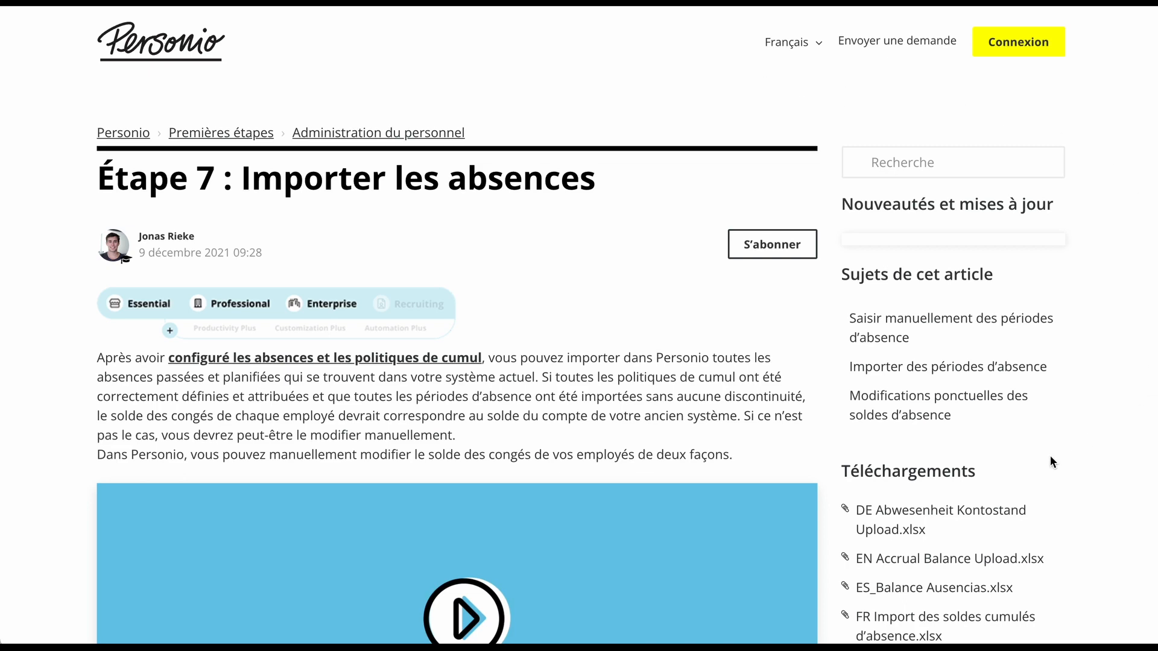
In the Excel file "FR Import des soldes cumulés d'absence", set the first employee's balance to 6.08 days and its date to 01/06/2022
scroll(1051, 457, "down", 1)
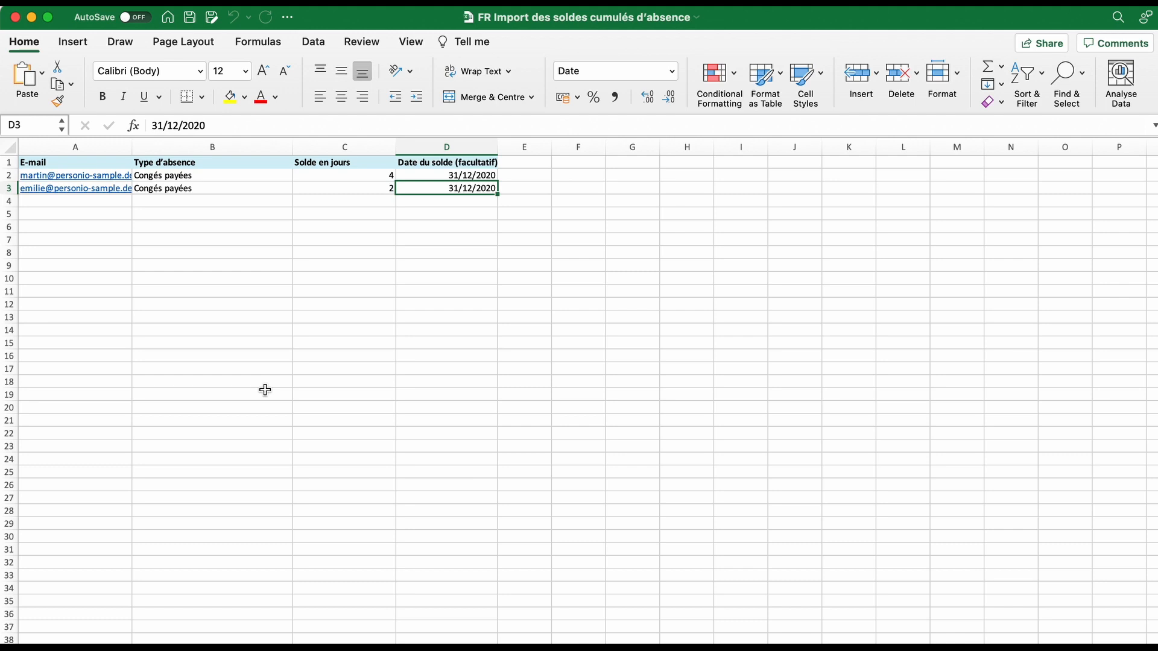
left_click(369, 184)
left_click(371, 175)
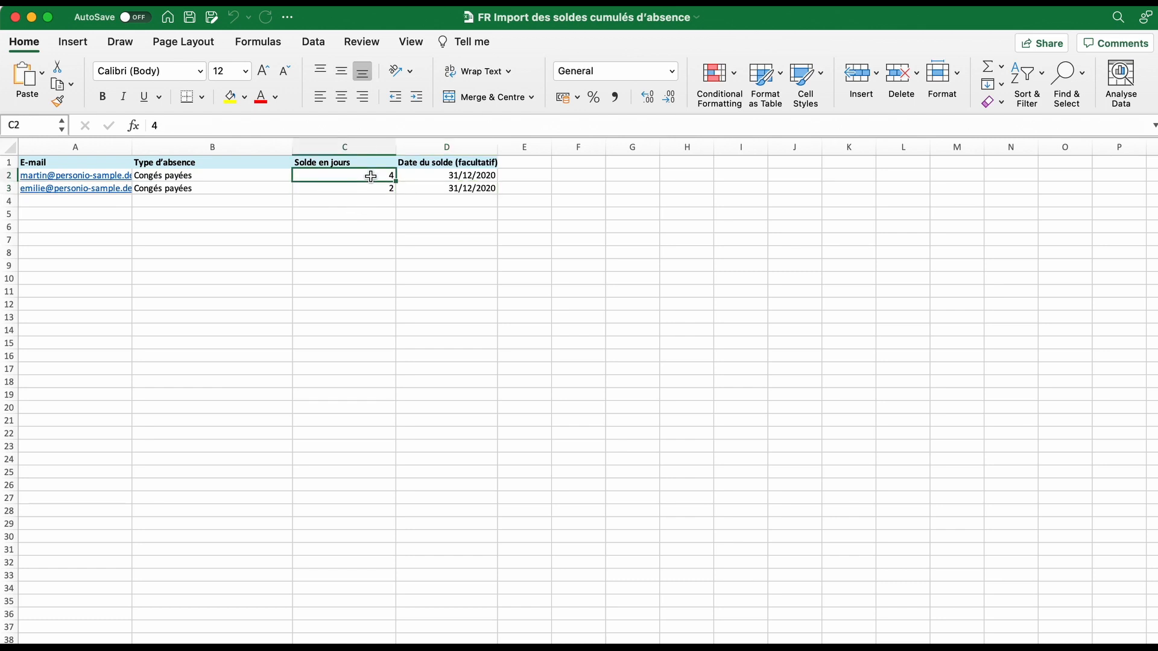
type("6.08")
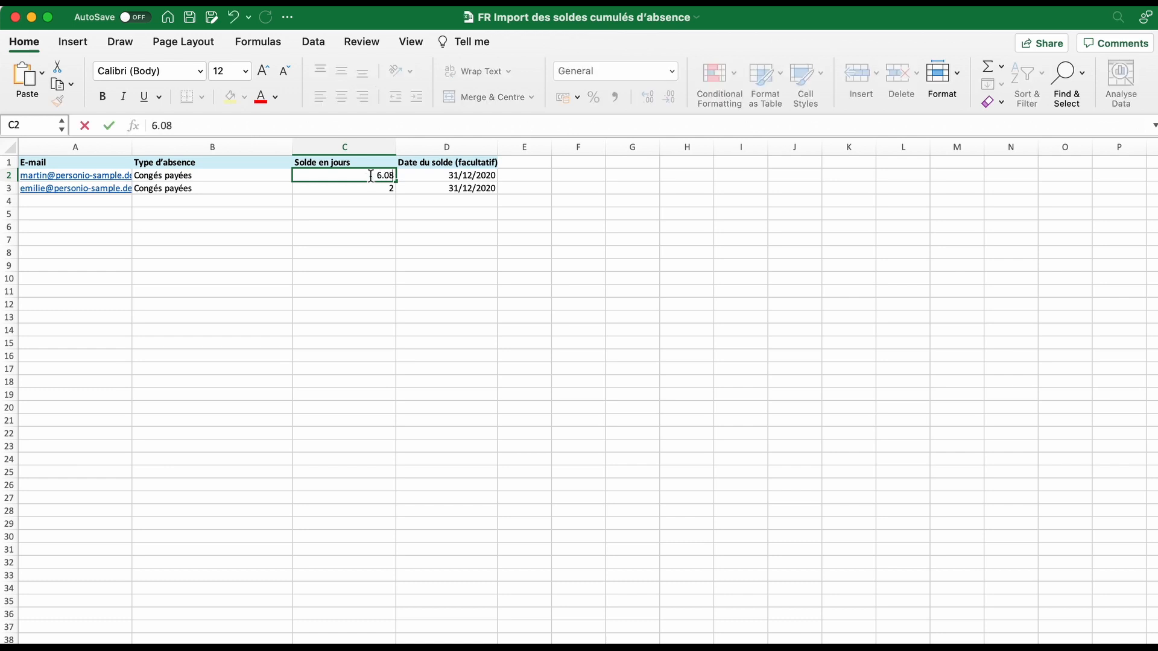
left_click(479, 179)
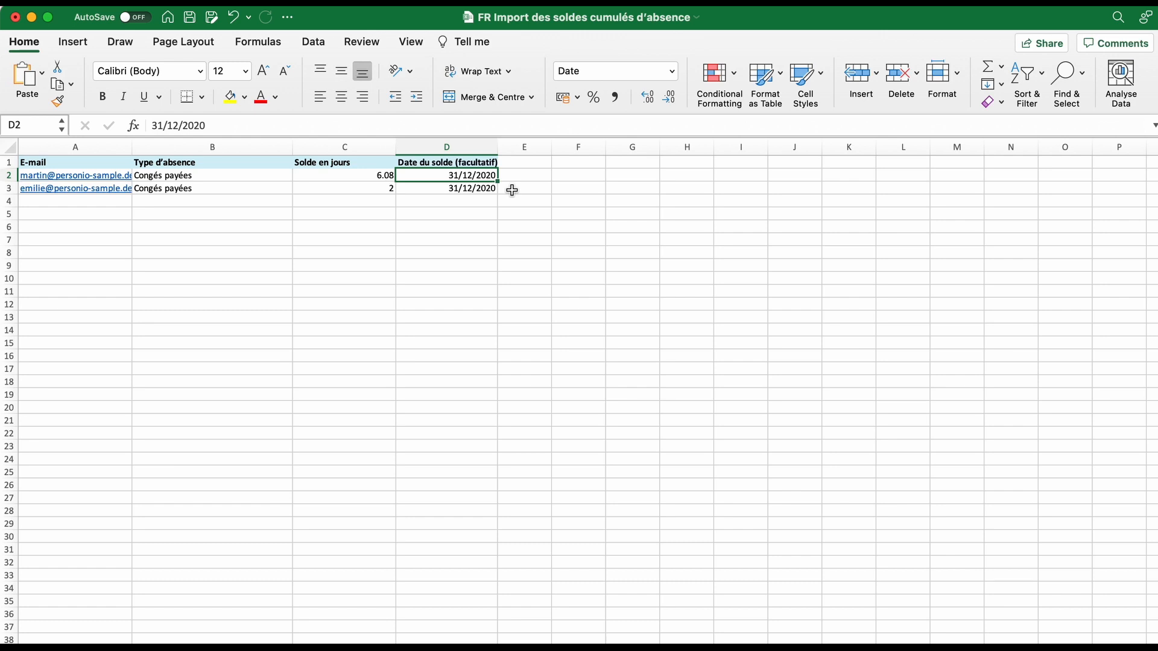
type("01/06/")
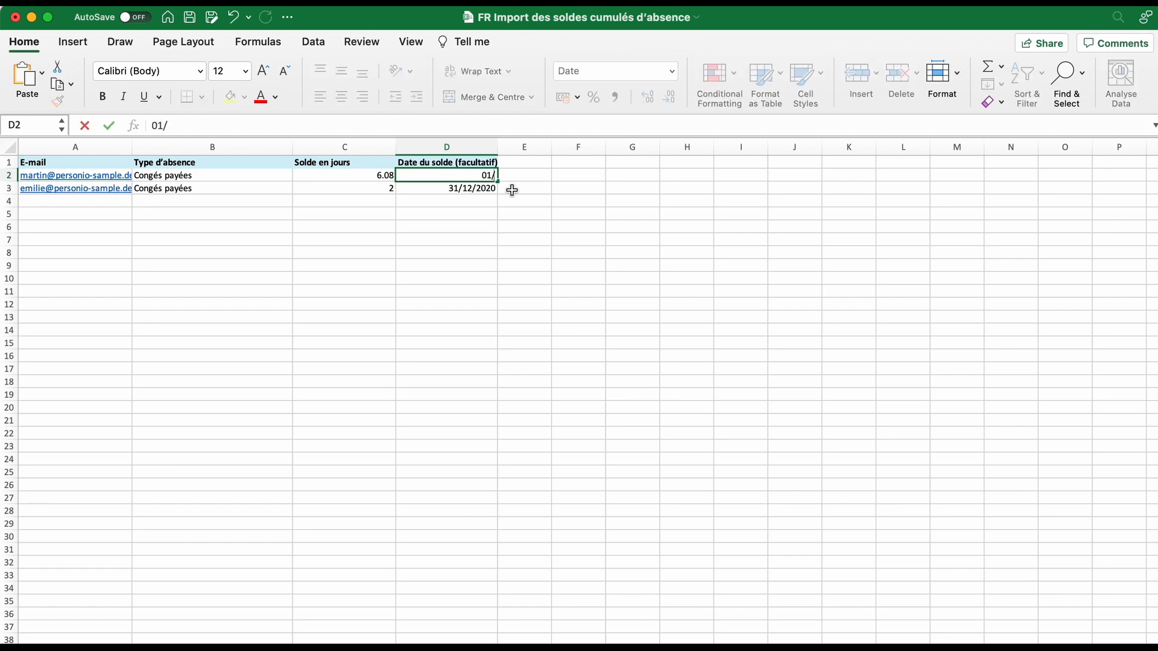
type("2022")
left_click(495, 237)
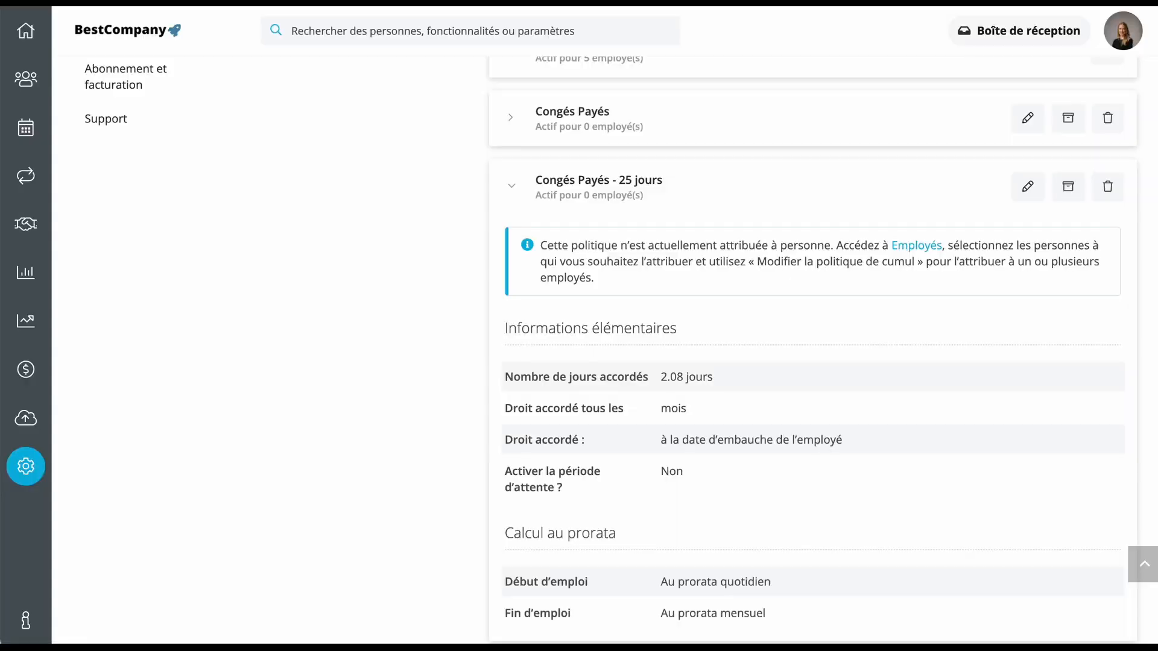
Switch to Personio and set the import assistant's file type to "Import du solde cumulé"
left_click(31, 420)
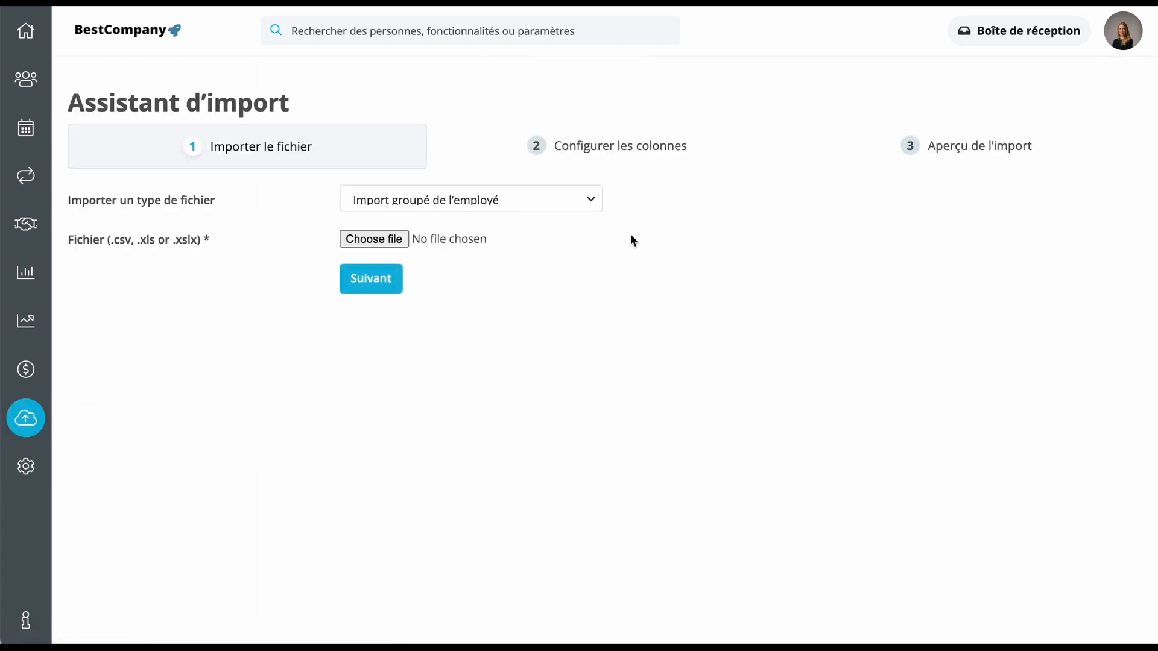
left_click(592, 197)
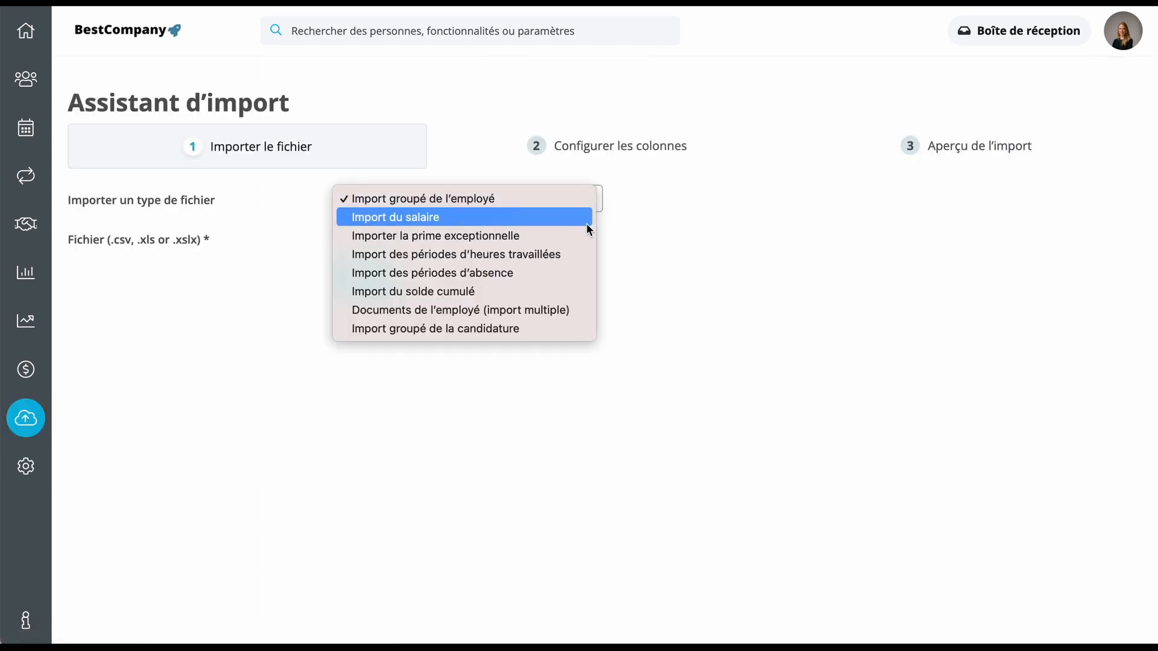
left_click(560, 290)
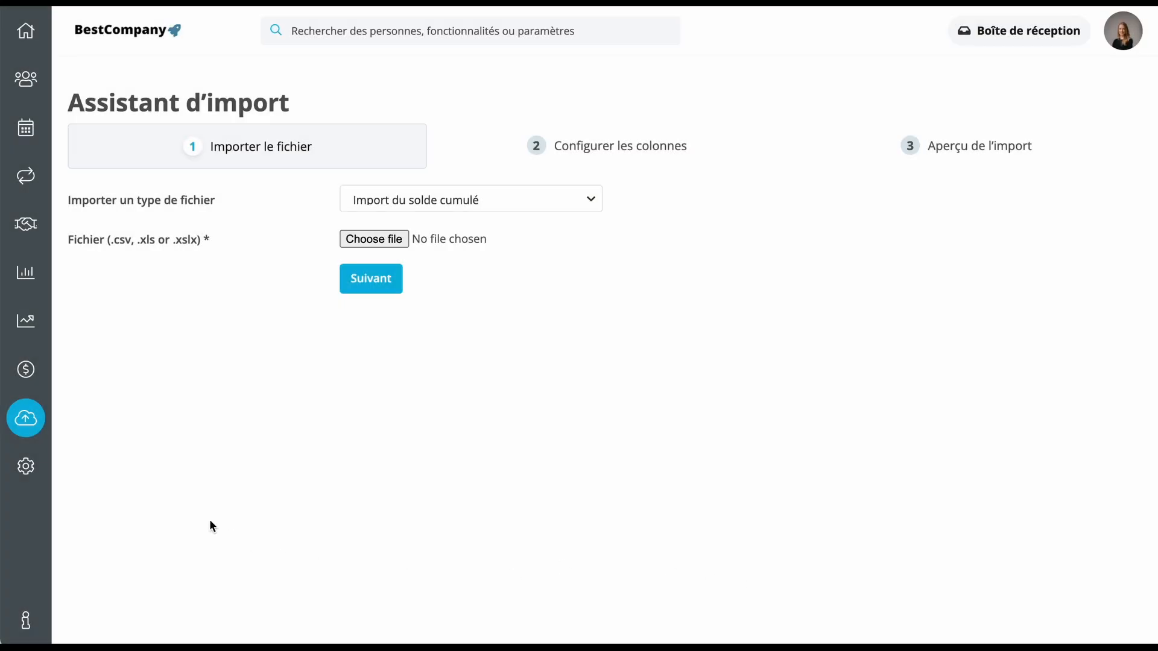
Add a new absence type named RTT in the Absence settings
left_click(25, 470)
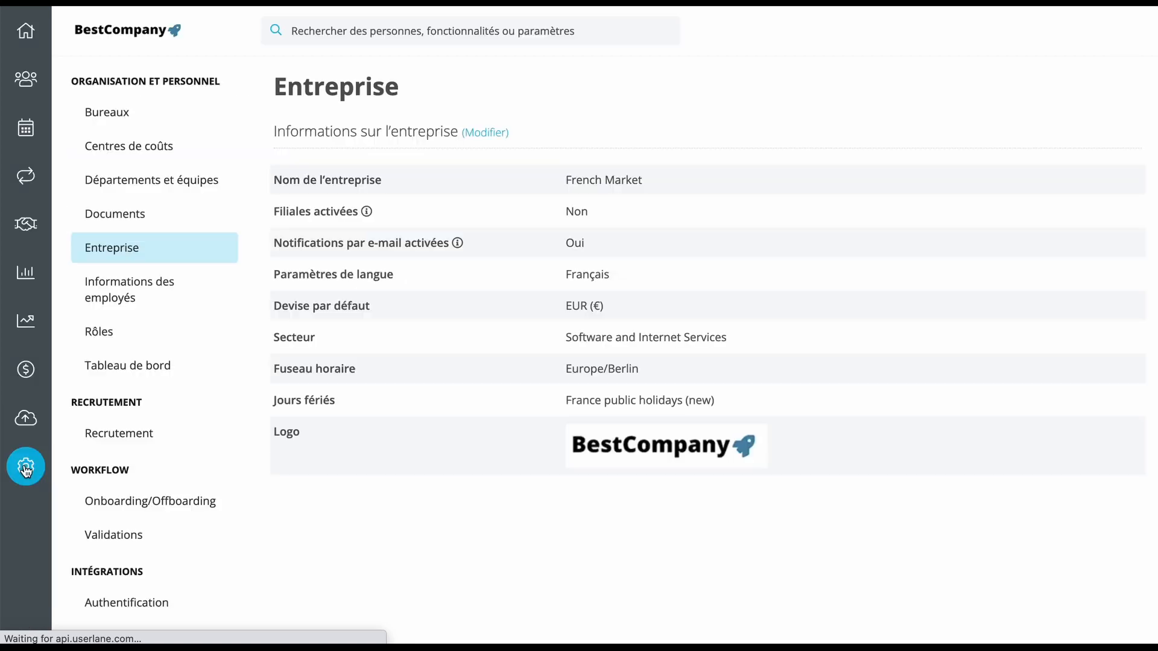
scroll(122, 483, "down", 3)
scroll(123, 482, "down", 1)
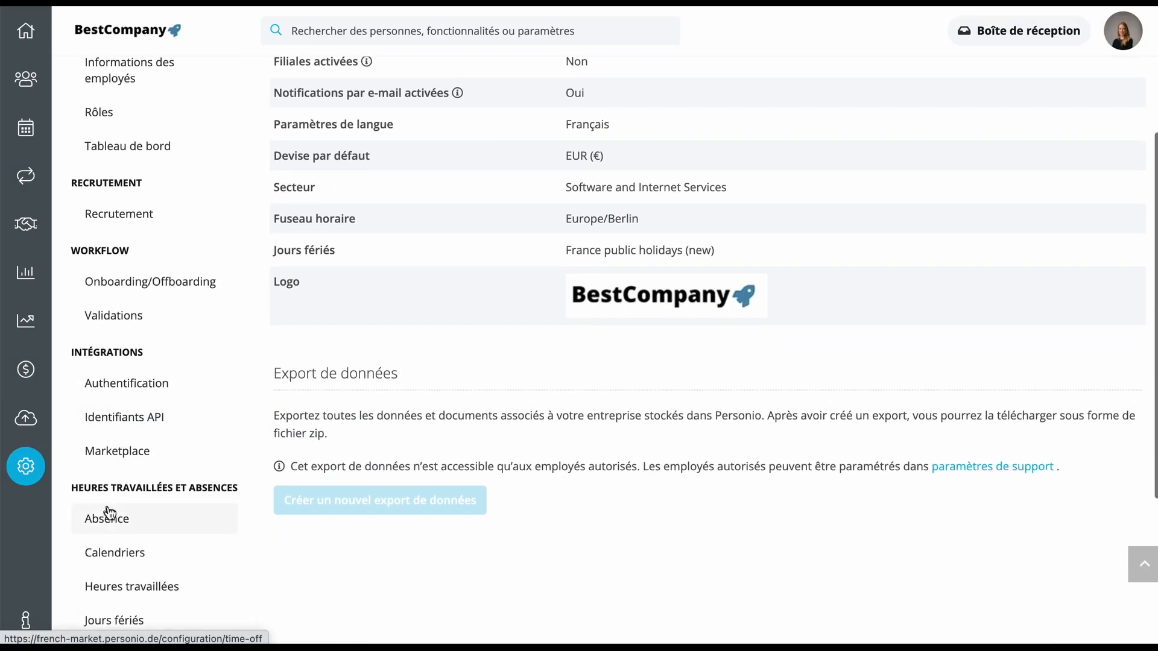
left_click(109, 517)
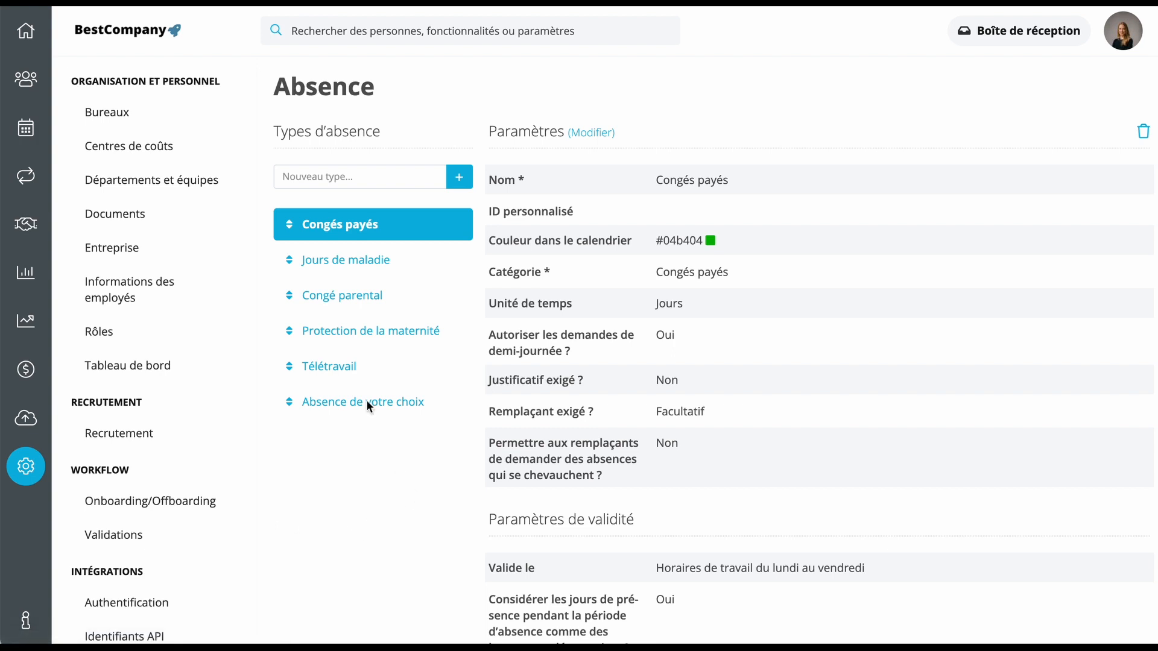
left_click(337, 175)
type("RTT")
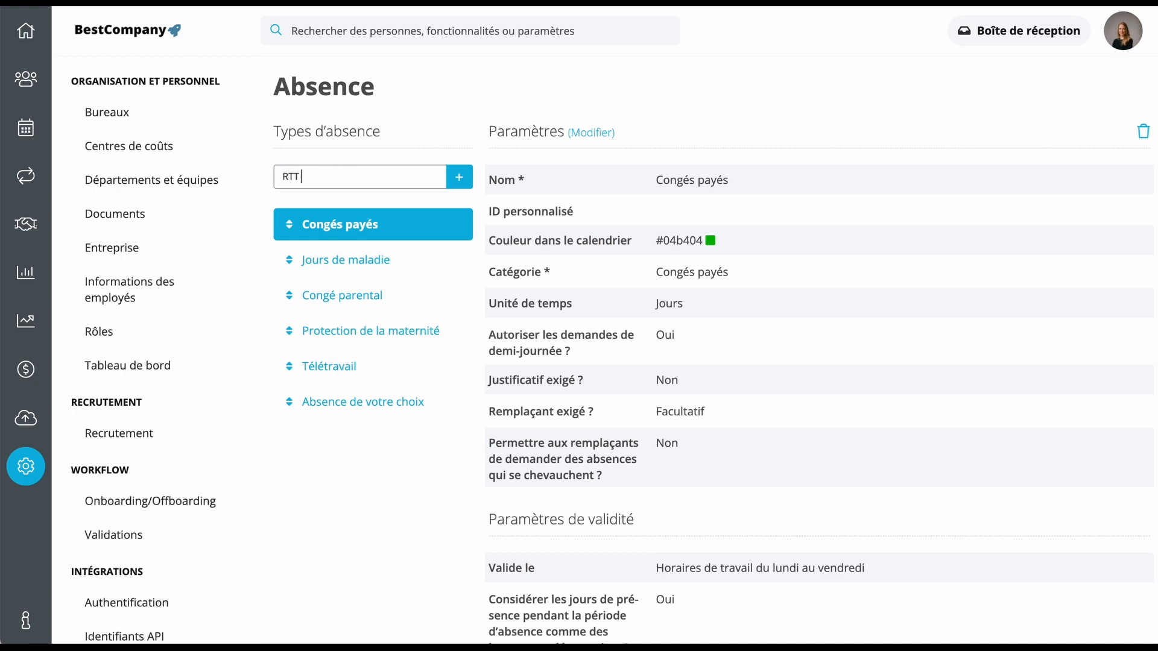
left_click(461, 187)
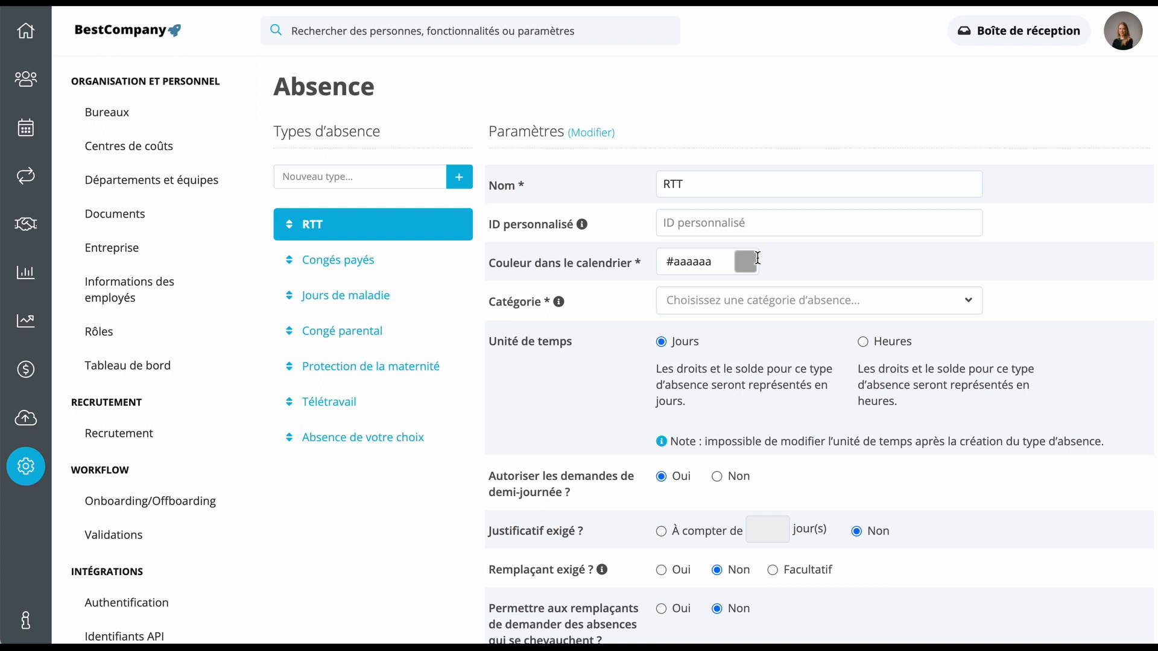
Set the RTT absence type's category to Congés payés
left_click(748, 300)
scroll(742, 449, "down", 1)
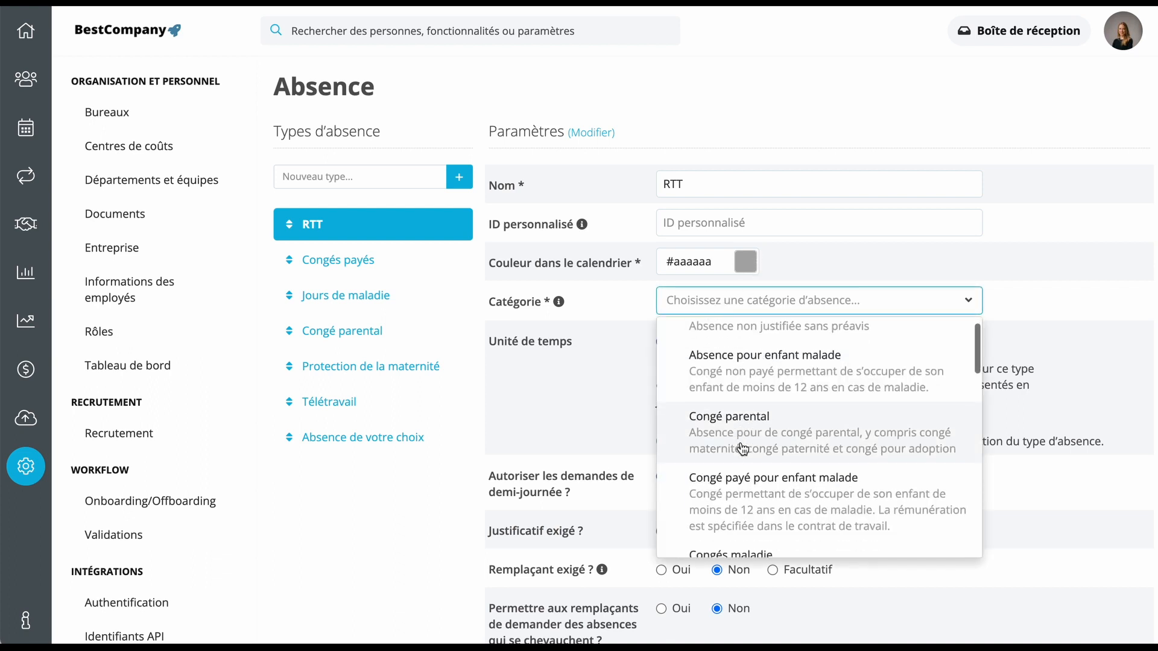
scroll(741, 449, "down", 3)
left_click(746, 451)
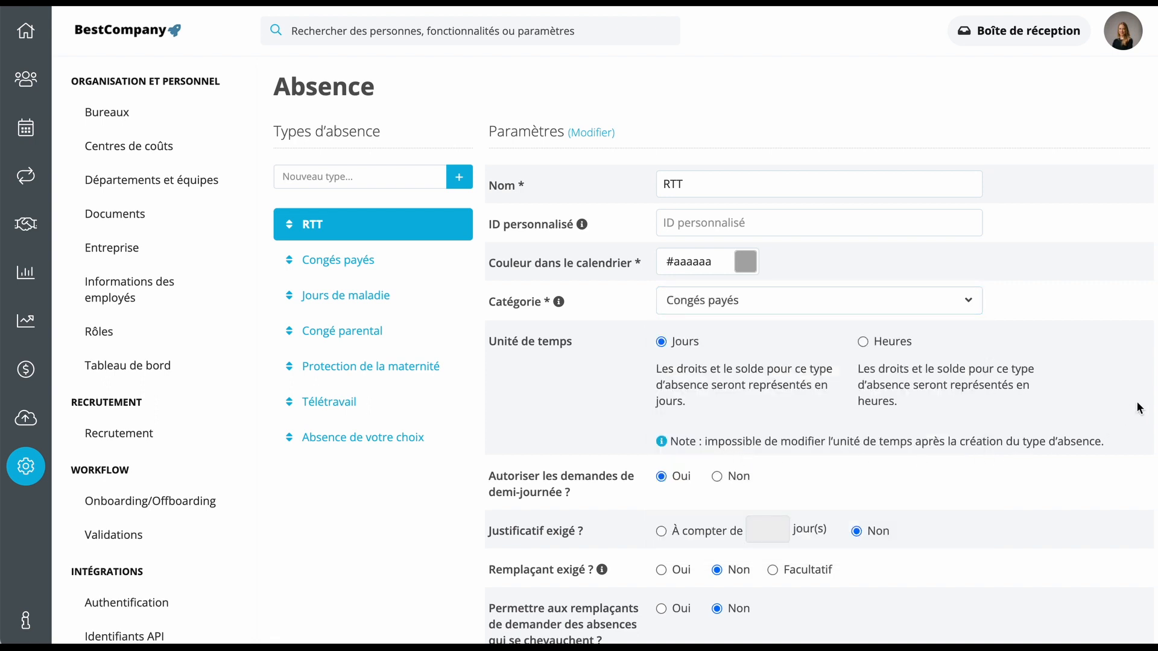
Enable accrual policies for the RTT absence type with carryover set to "Pas de report", and create the type without configuring access rights
scroll(1126, 402, "down", 2)
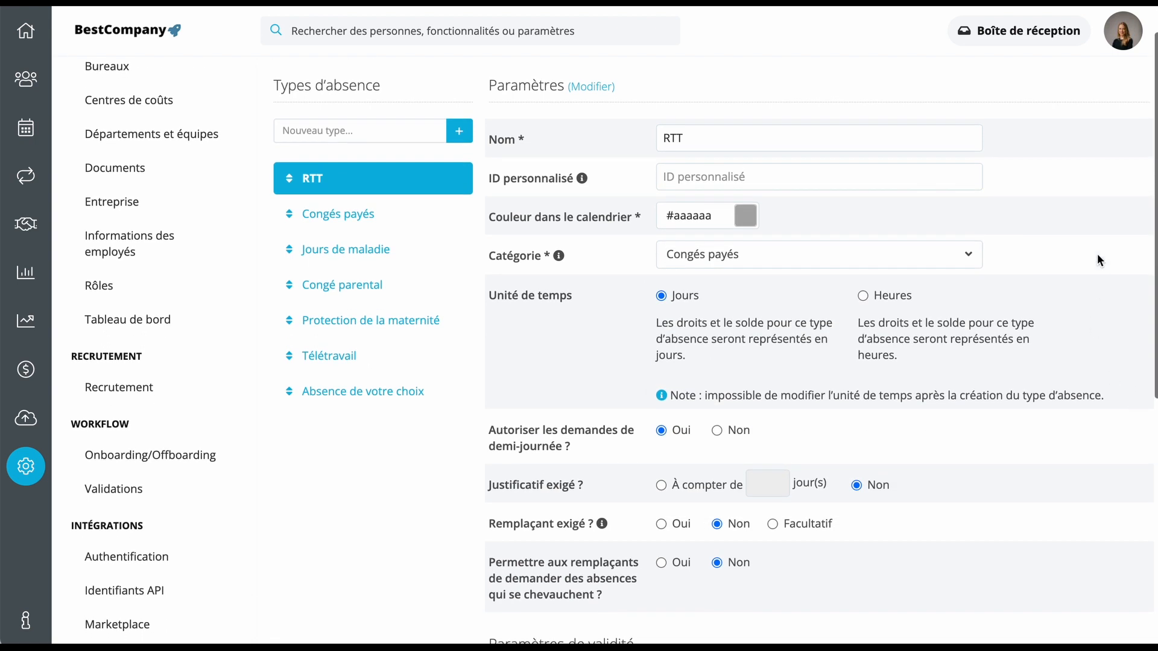
scroll(1125, 312, "down", 3)
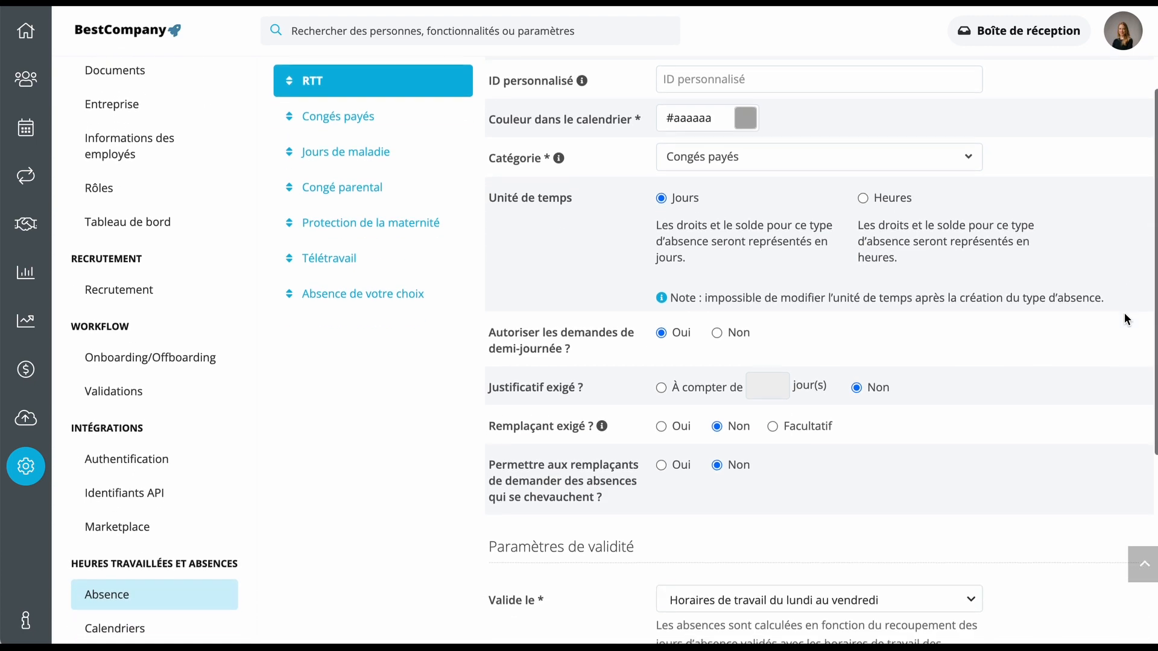
scroll(1124, 313, "down", 2)
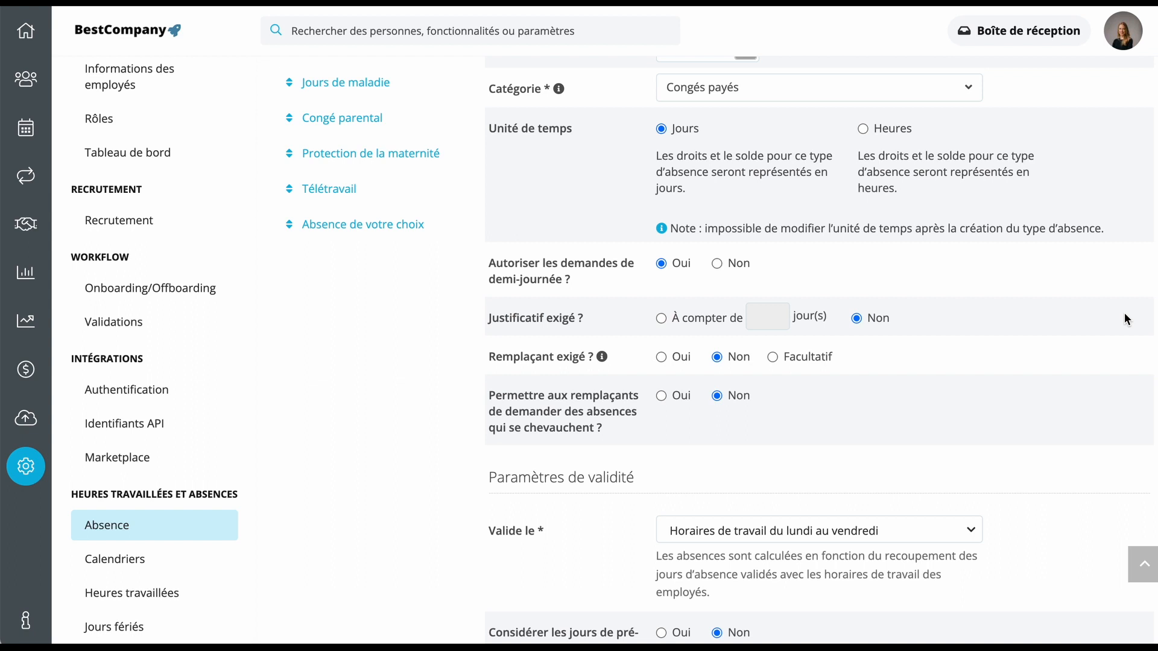
scroll(379, 426, "down", 7)
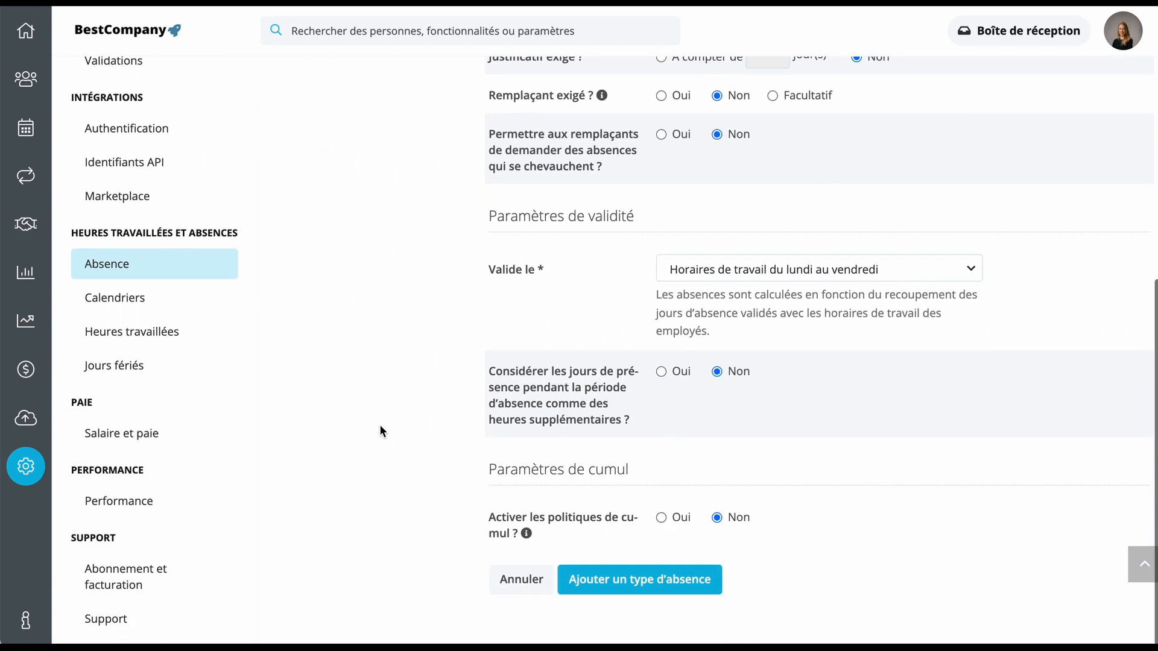
left_click(661, 517)
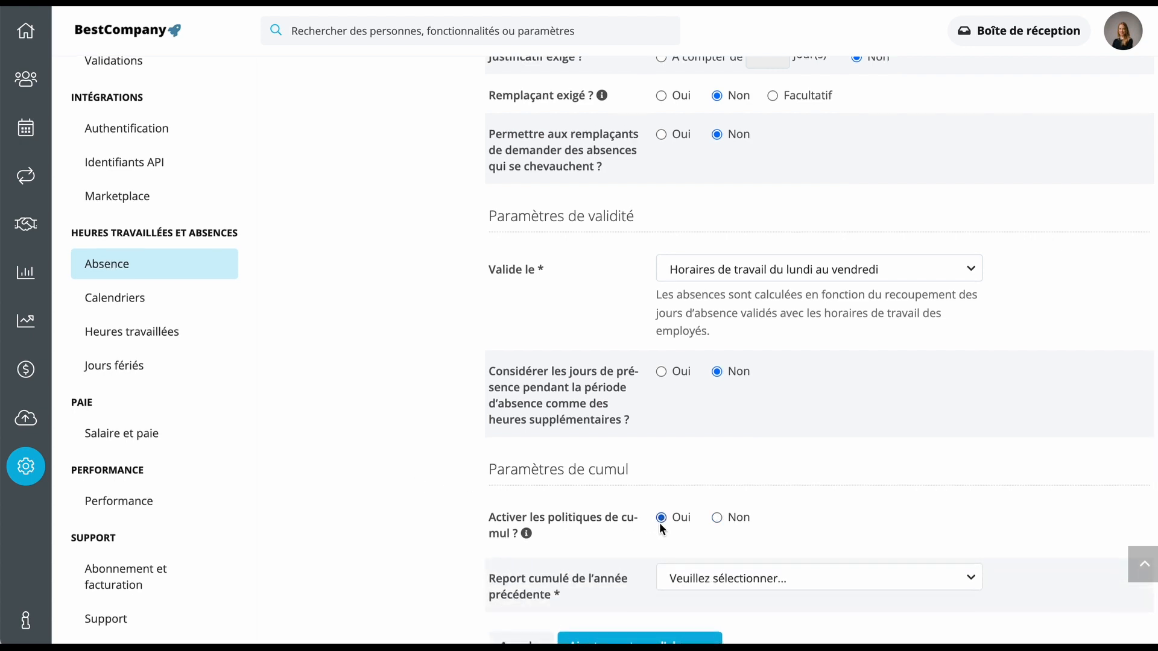
scroll(715, 544, "down", 1)
left_click(716, 544)
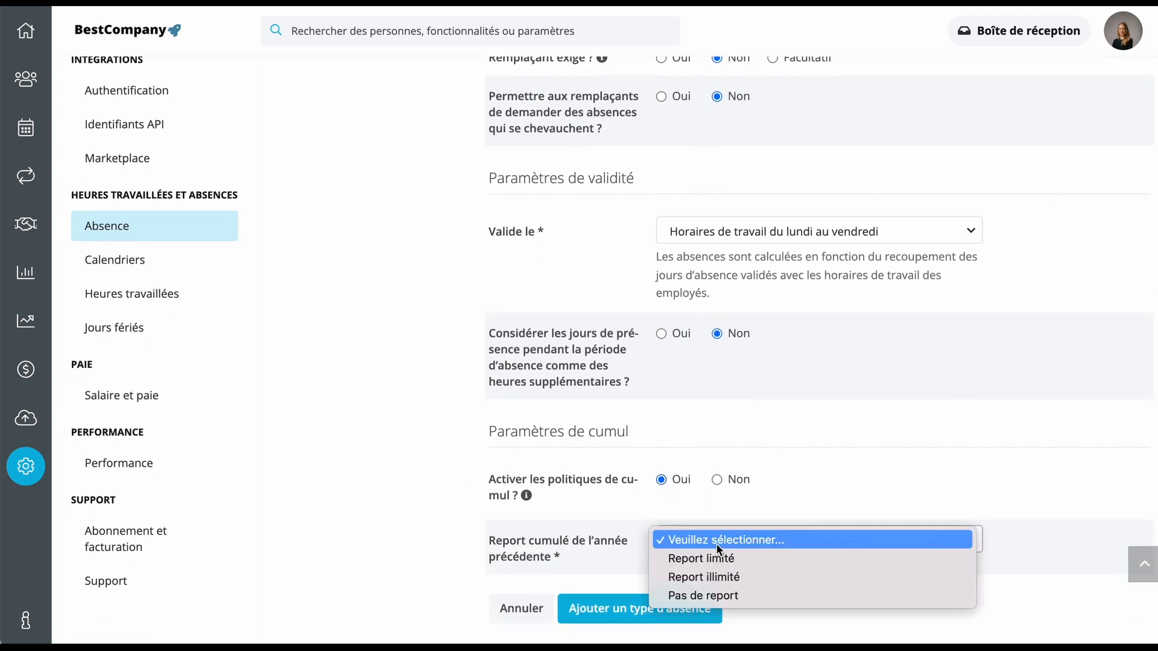
left_click(715, 599)
scroll(906, 592, "down", 1)
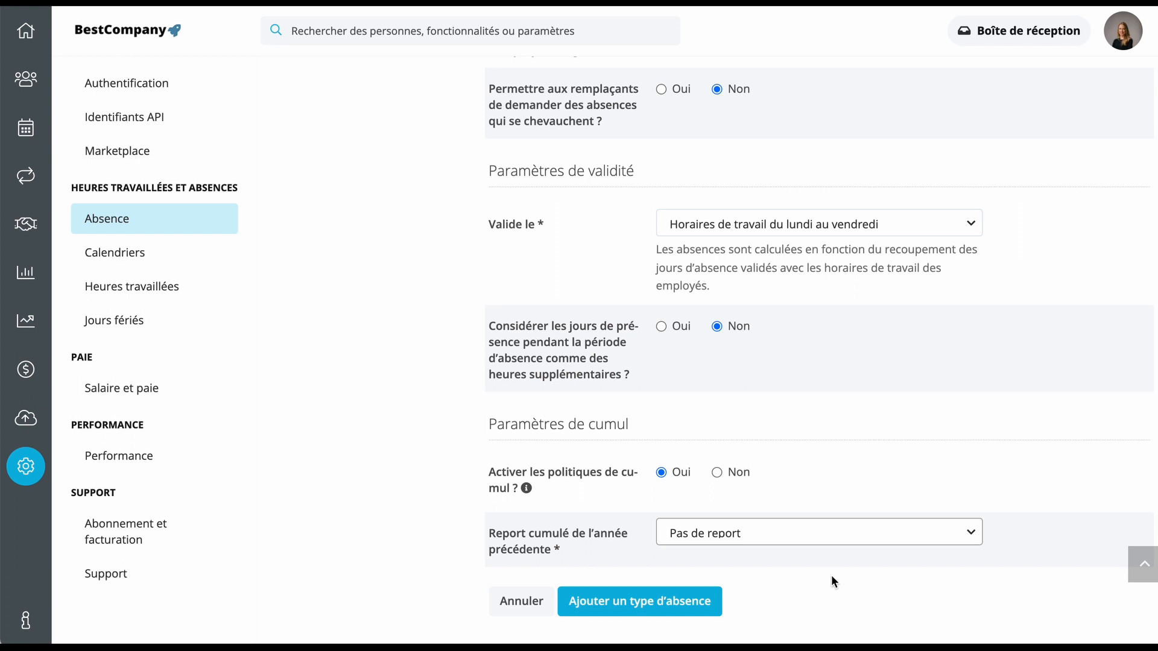
left_click(649, 602)
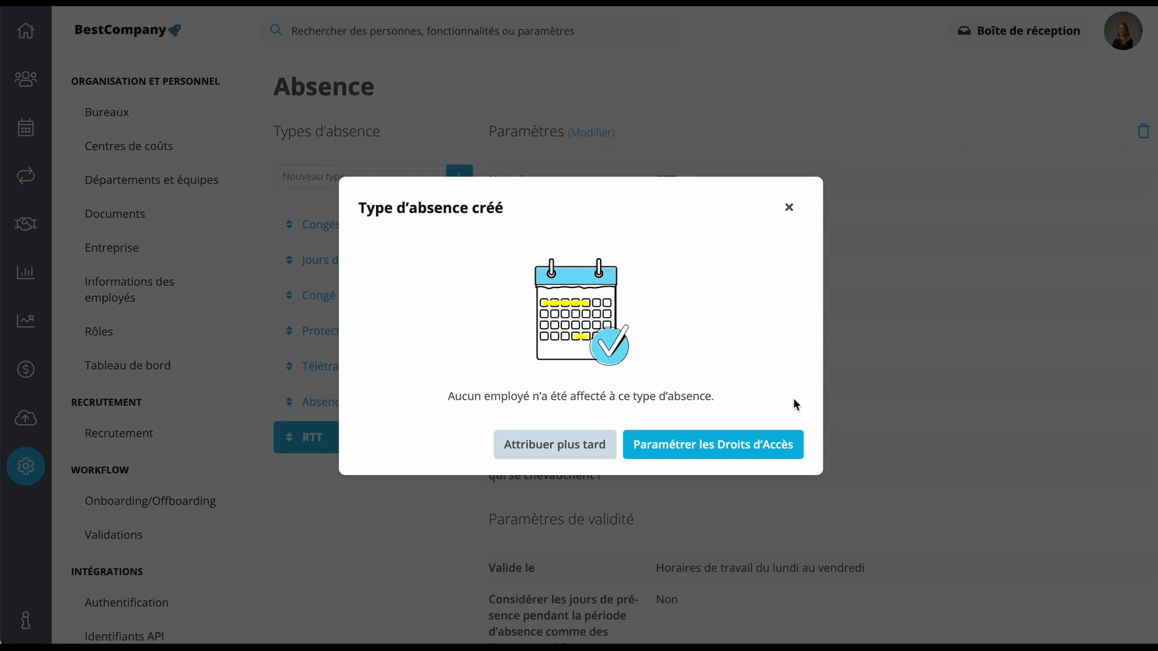
left_click(789, 208)
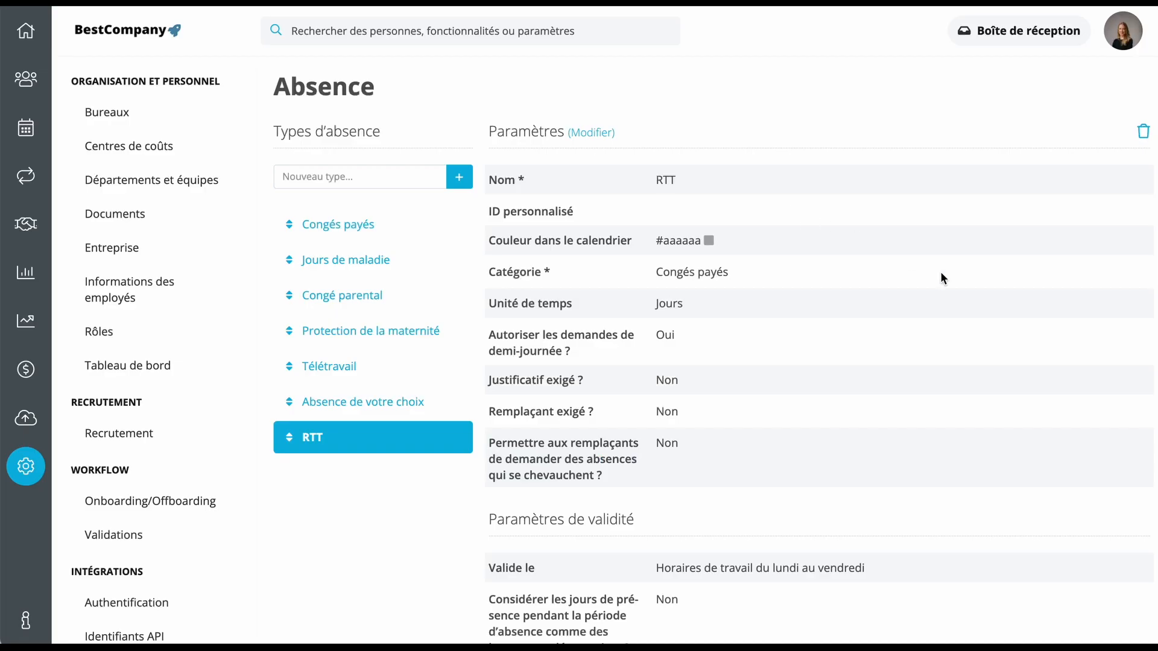
Start a new absence policy for RTT named "RTT - 10 jours" that grants 10 days
scroll(977, 310, "down", 5)
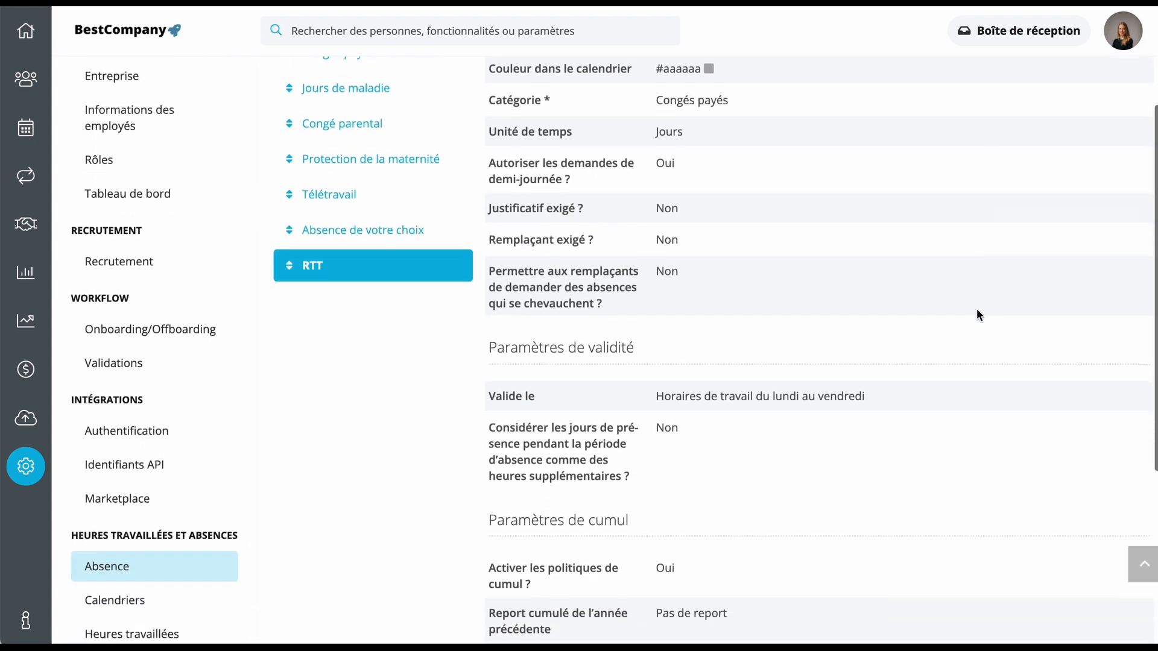
scroll(976, 308, "down", 2)
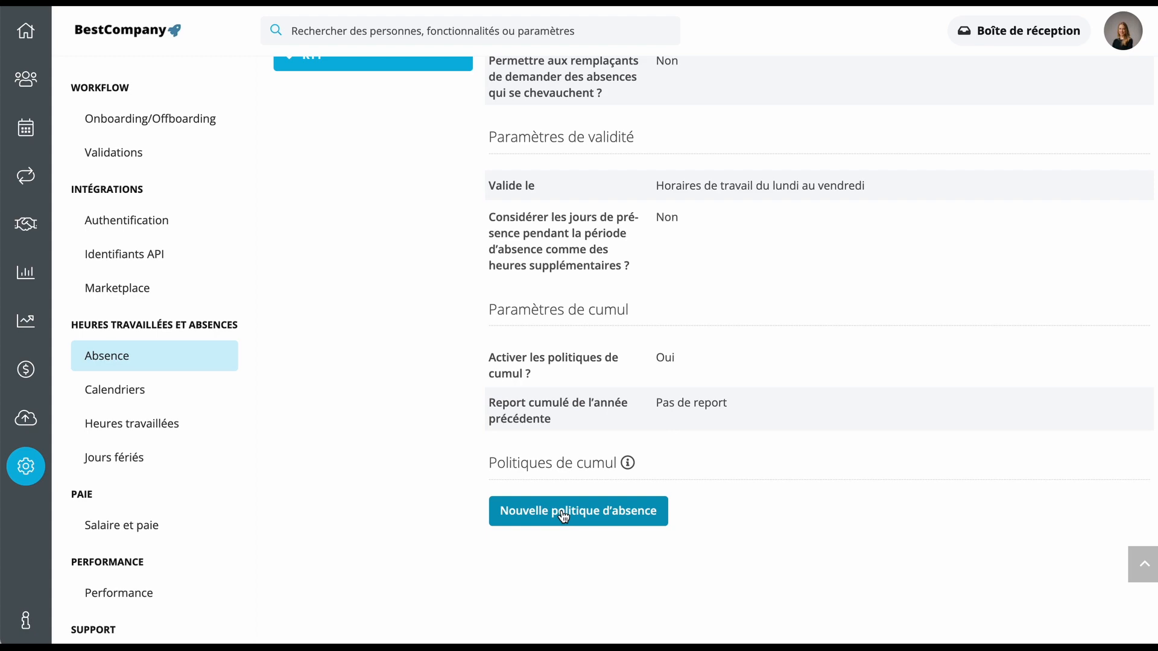
left_click(564, 517)
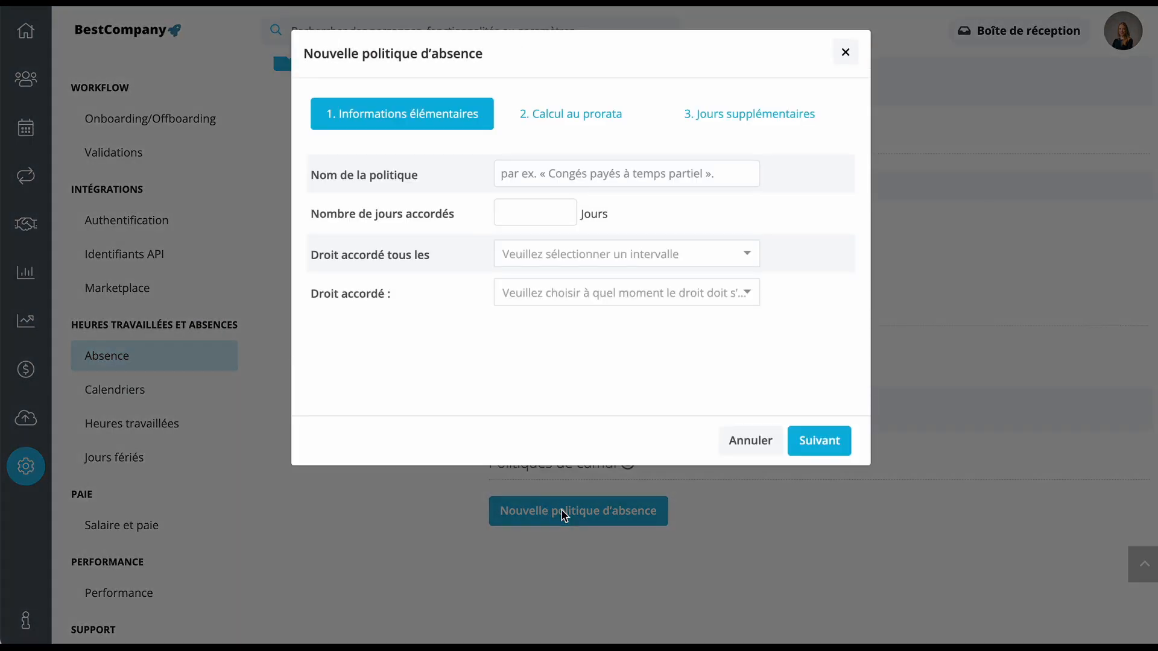
left_click(536, 170)
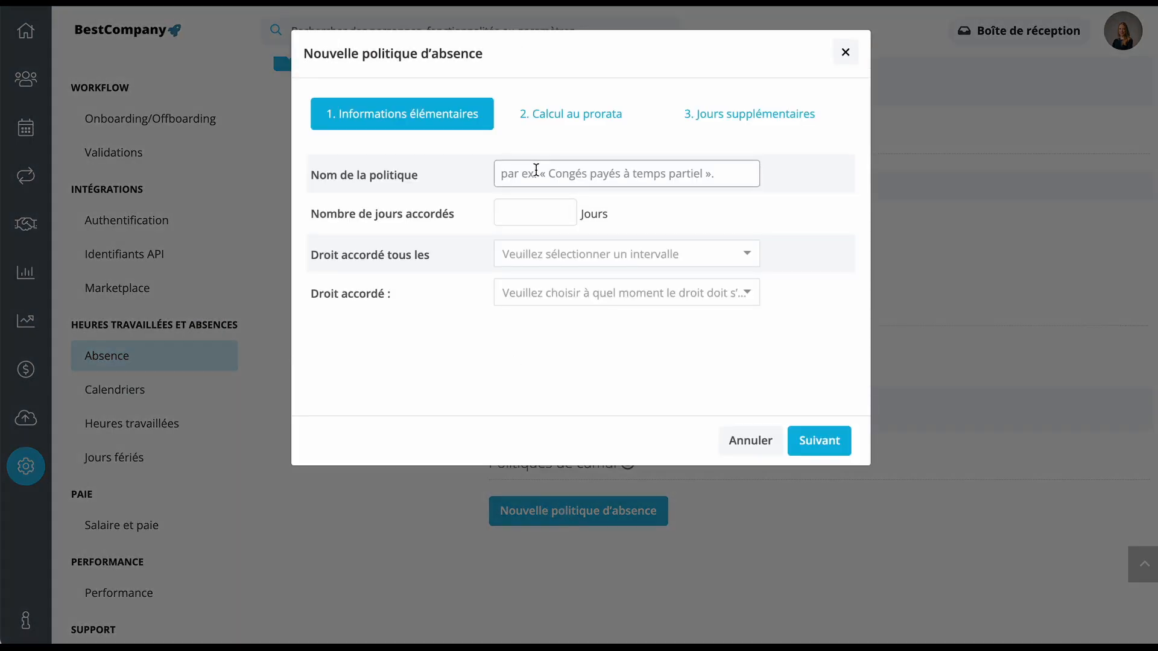
type("RTT")
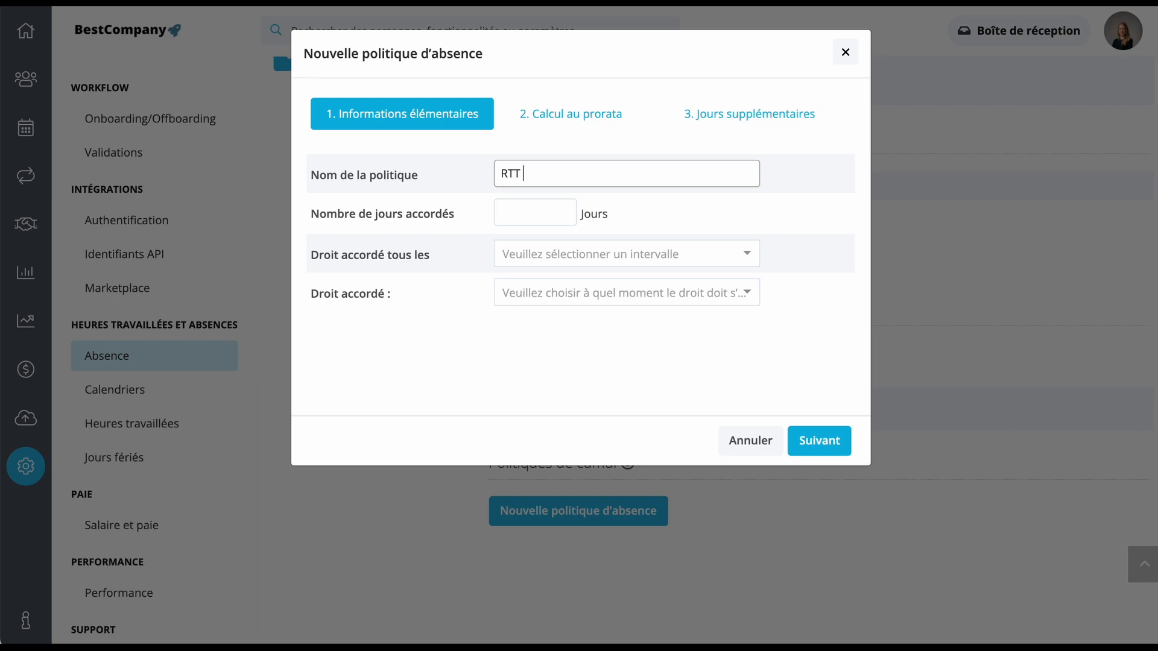
type(" - 10 jours")
left_click(525, 215)
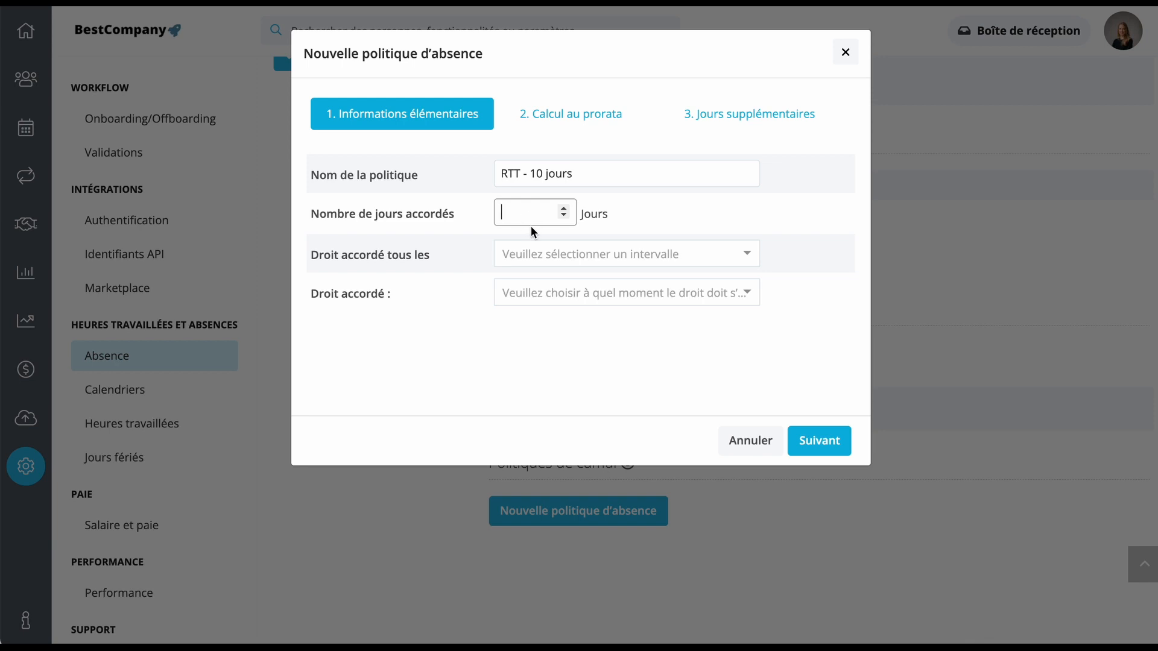
type("10")
Grant the policy's entitlement every "ans", "en début d'année", without a waiting period, and proceed to the prorata calculation
left_click(563, 252)
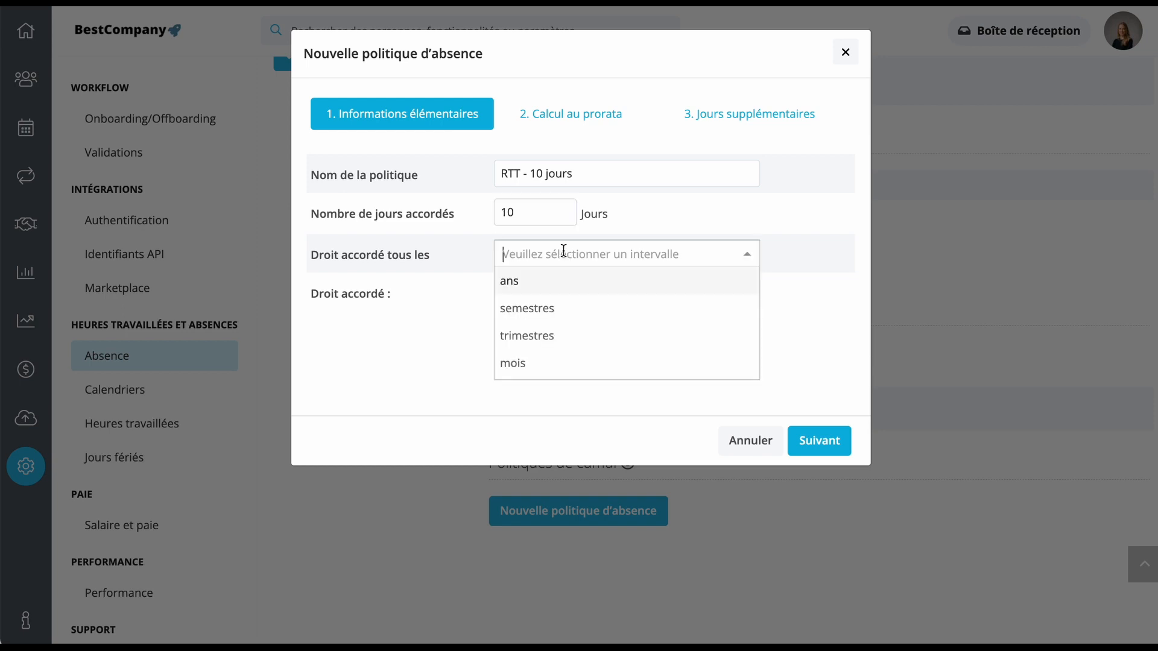
left_click(509, 282)
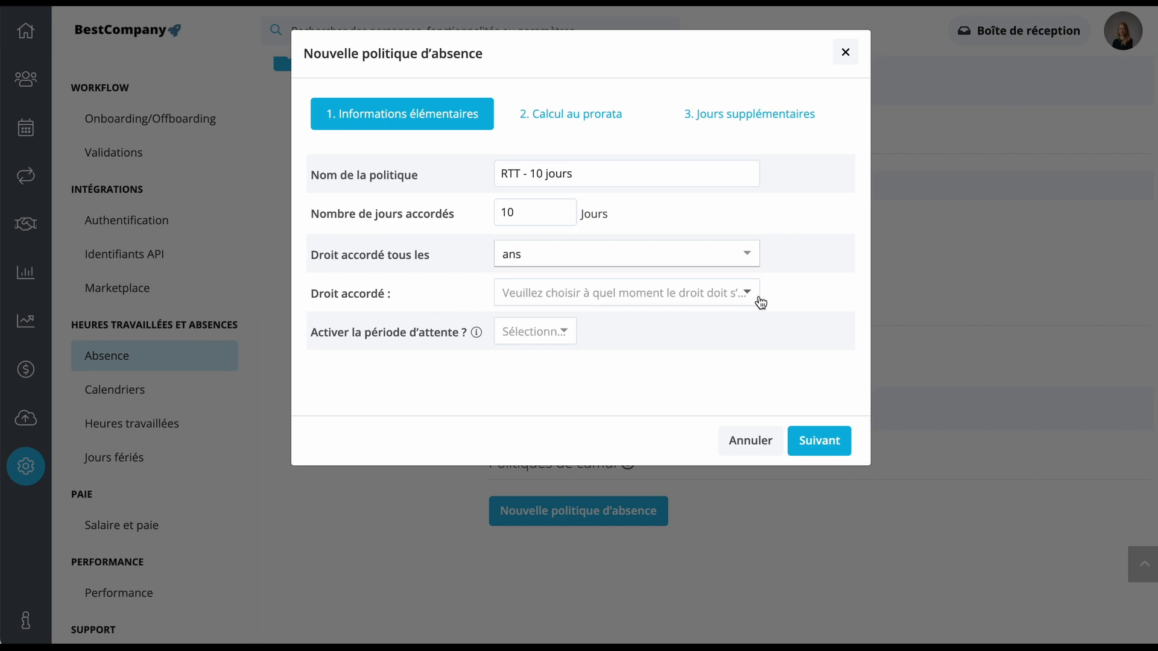
left_click(737, 300)
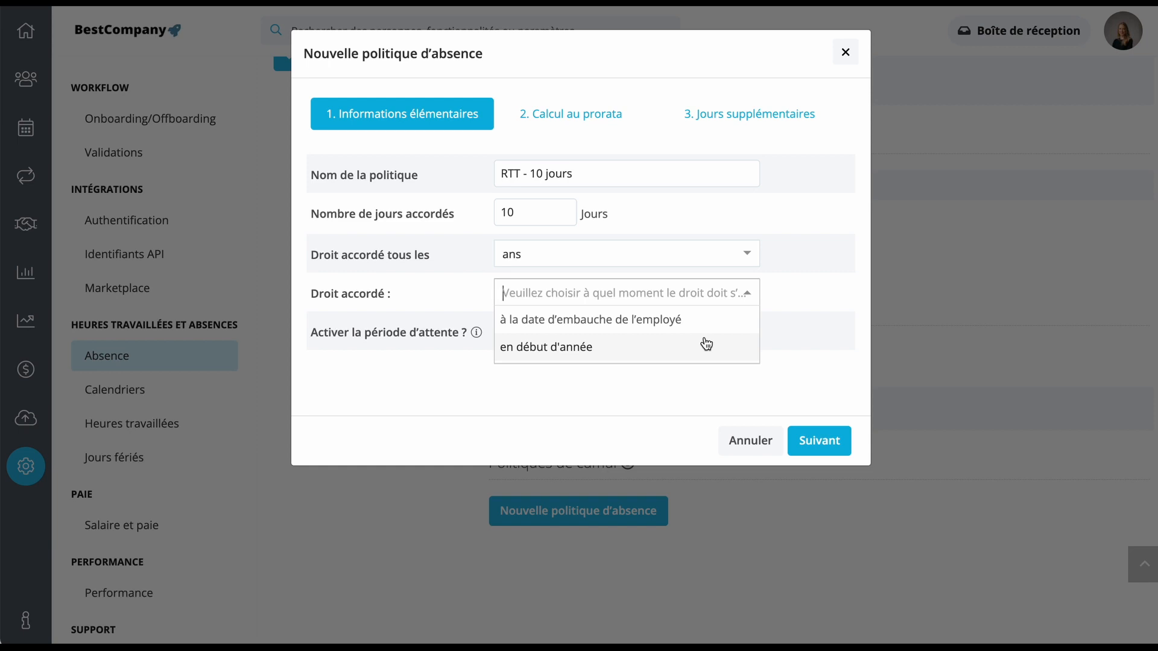
left_click(616, 347)
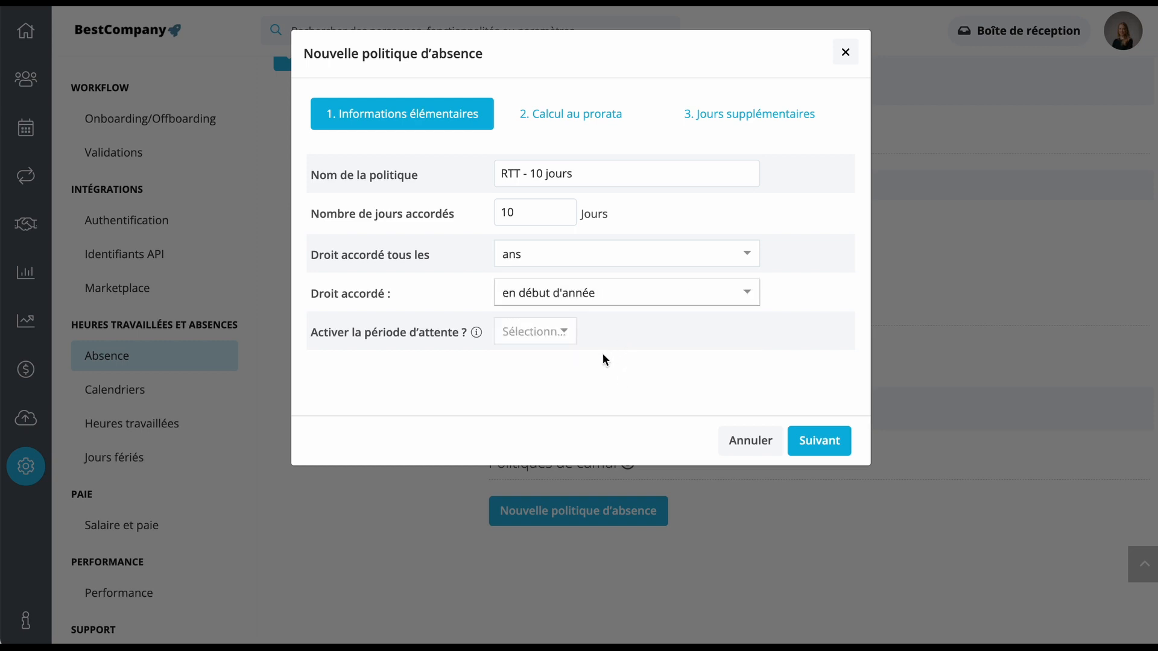
left_click(562, 338)
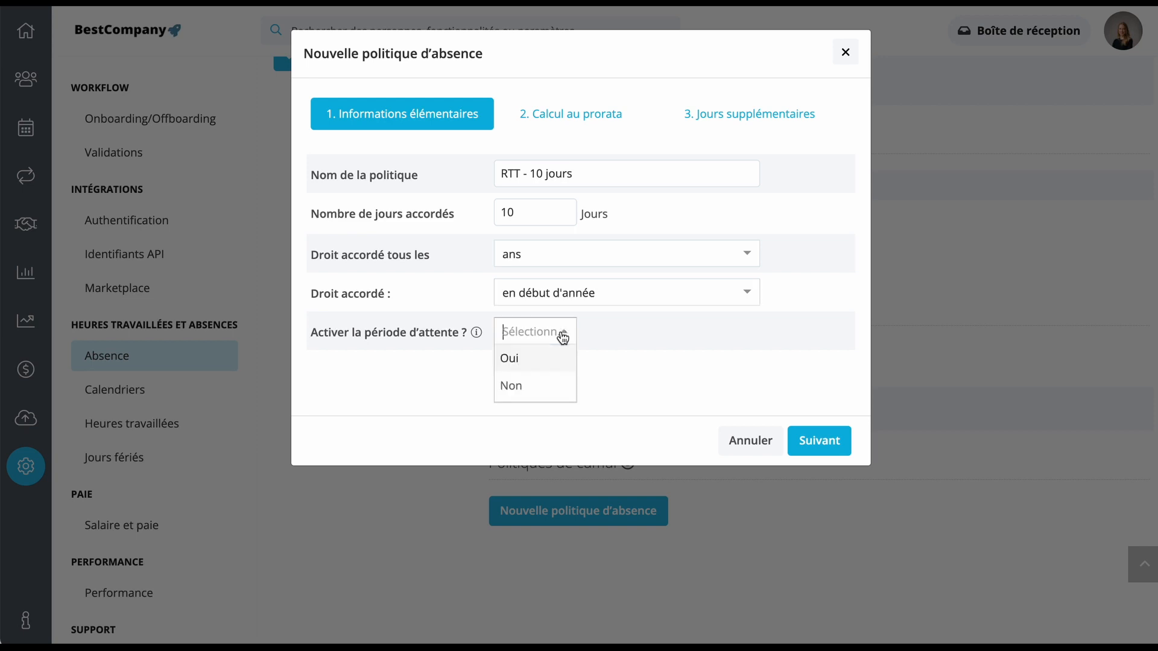
left_click(538, 395)
left_click(809, 443)
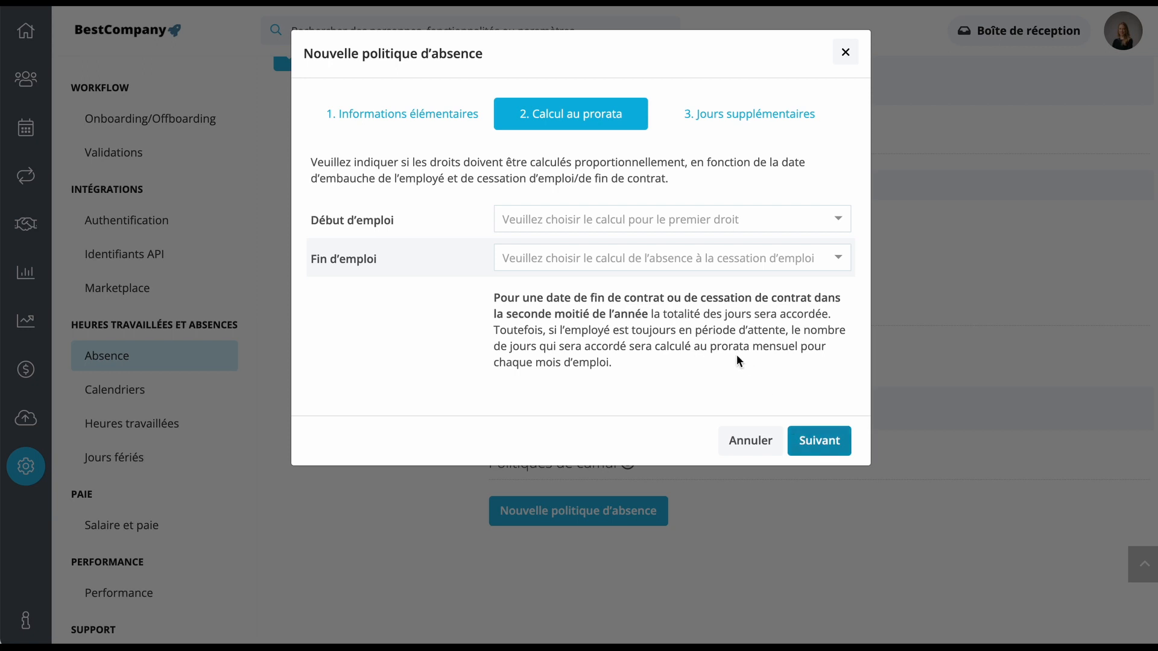
Set the prorata calculation to "Au prorata quotidien" for employment start and "Au prorata mensuel" for employment end
left_click(558, 229)
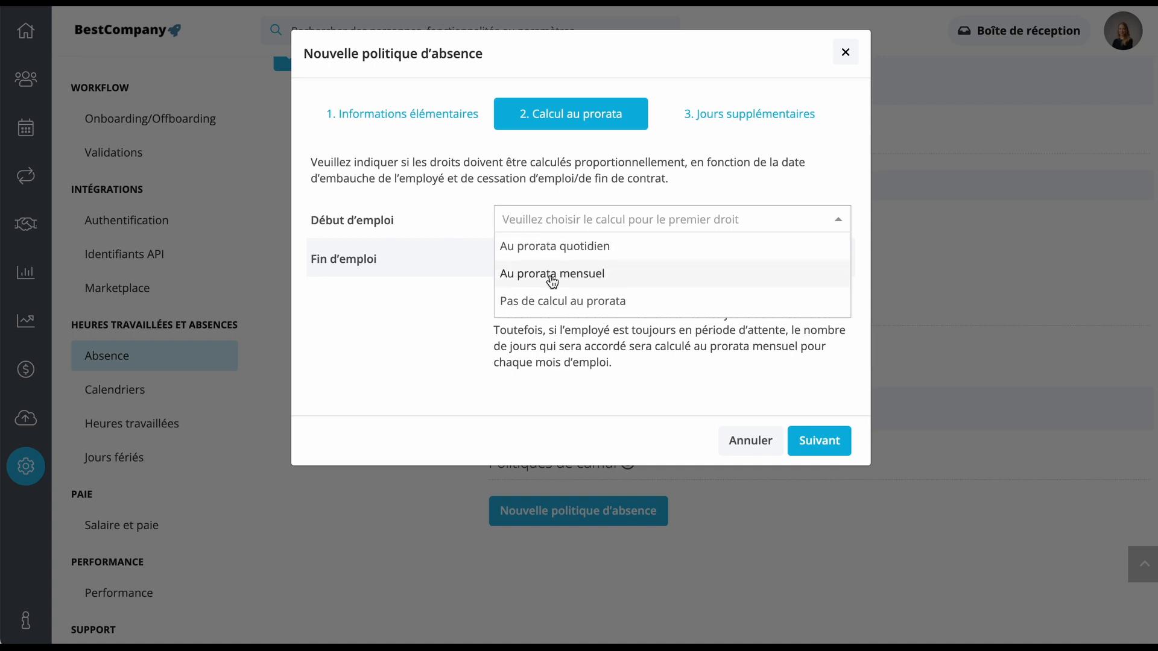
left_click(554, 248)
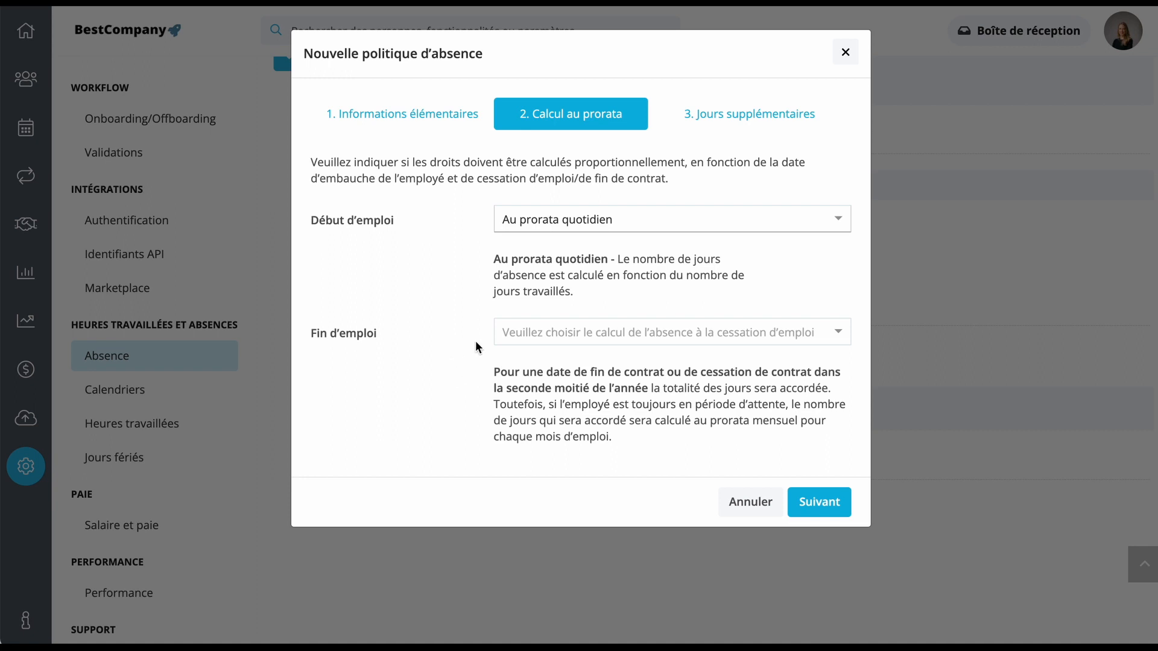
left_click(664, 336)
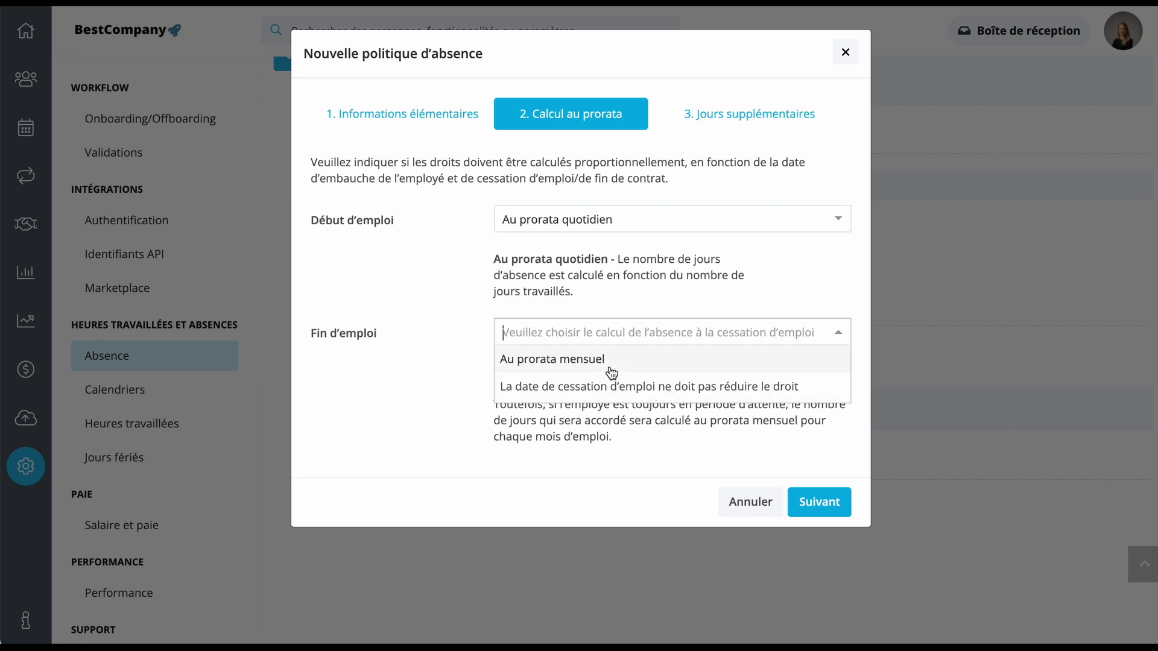
left_click(550, 365)
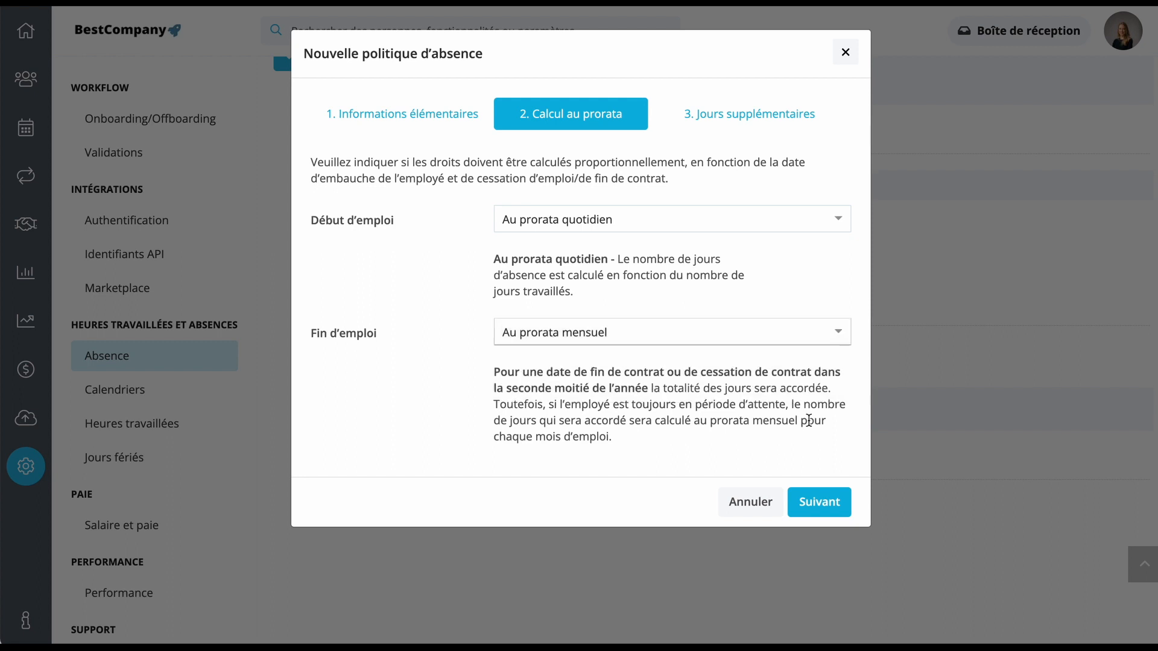
left_click(822, 503)
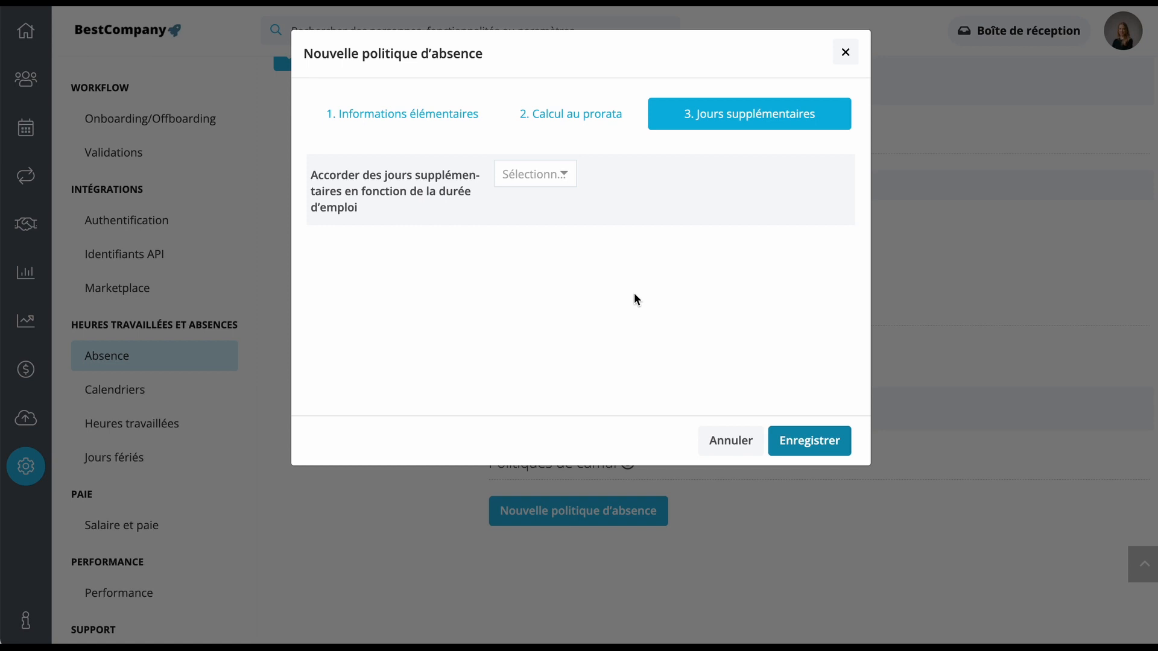
Set additional days based on length of employment to "Non" and save the RTT policy
left_click(569, 180)
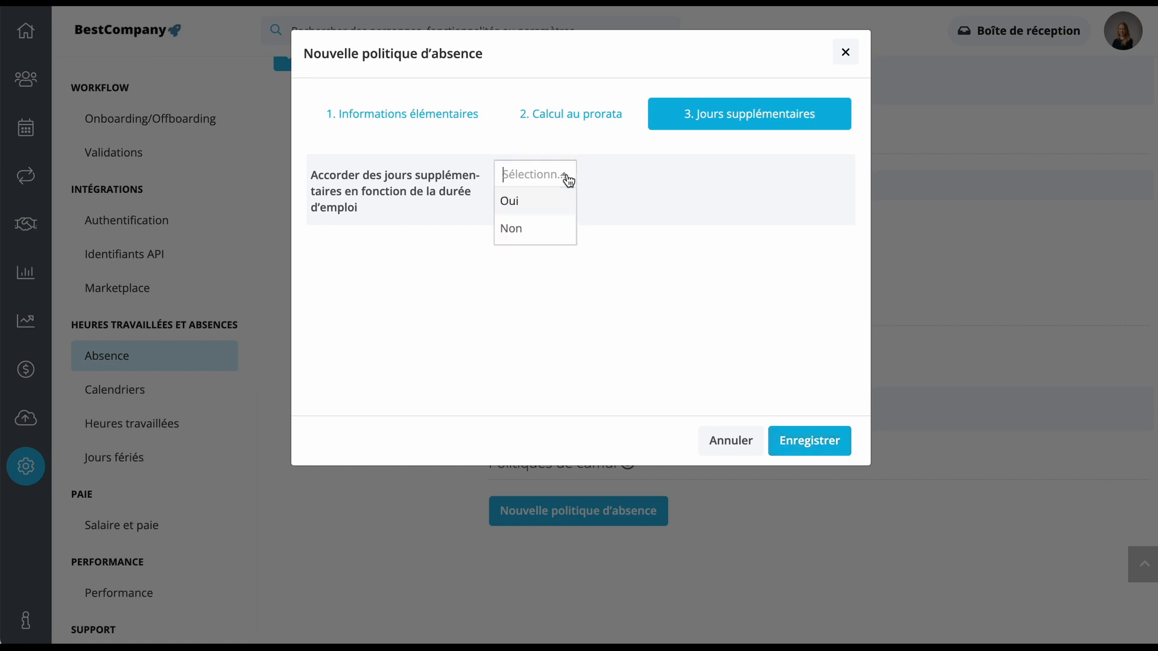
left_click(518, 230)
left_click(816, 442)
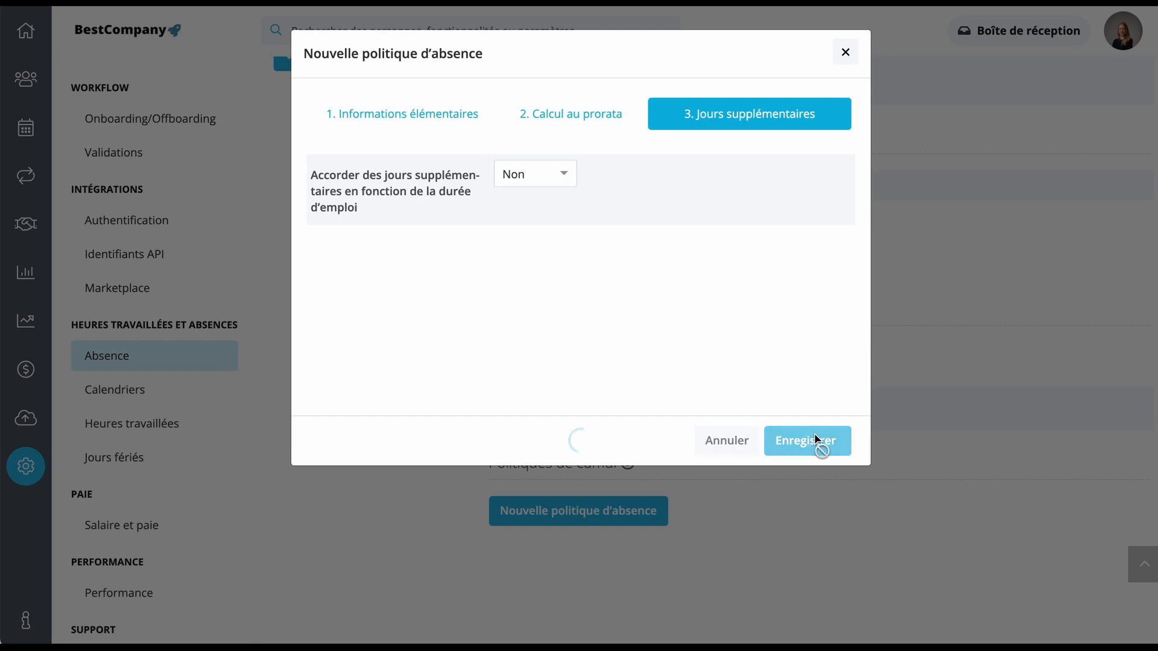
scroll(881, 436, "down", 2)
scroll(883, 435, "down", 1)
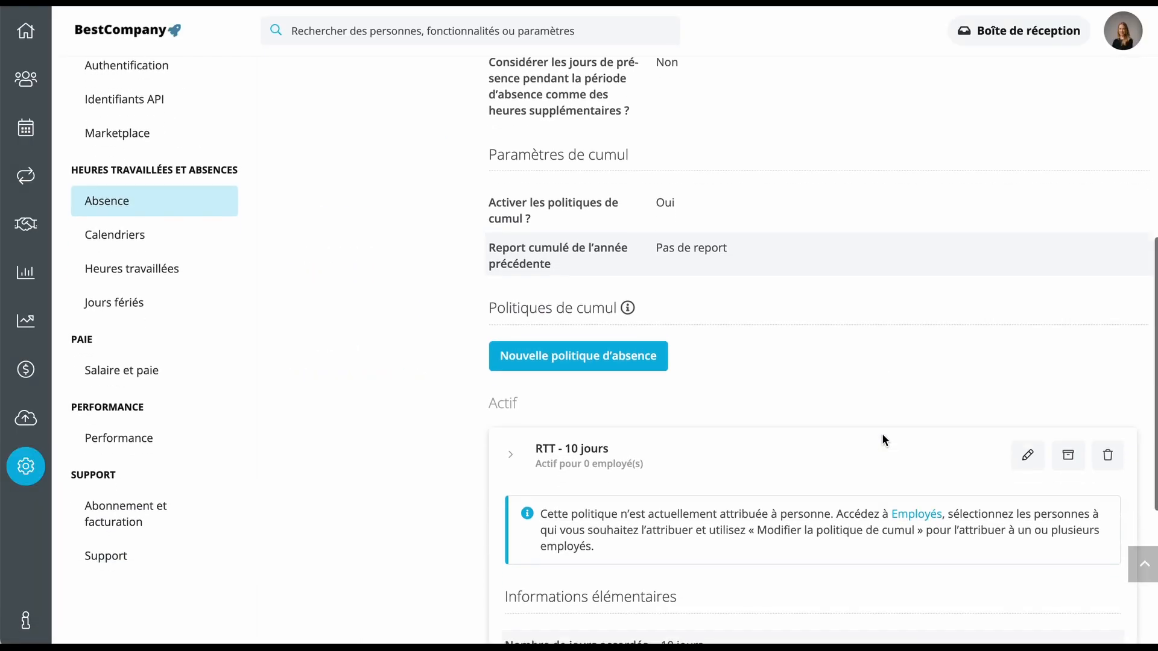
scroll(883, 441, "down", 4)
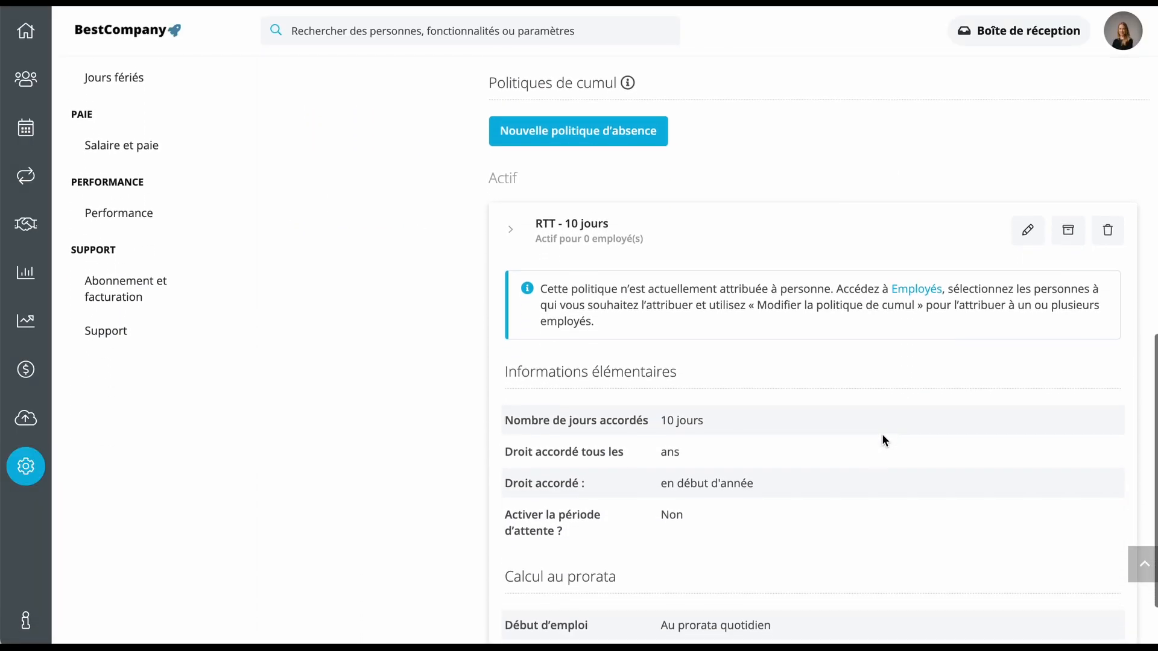
scroll(882, 435, "down", 1)
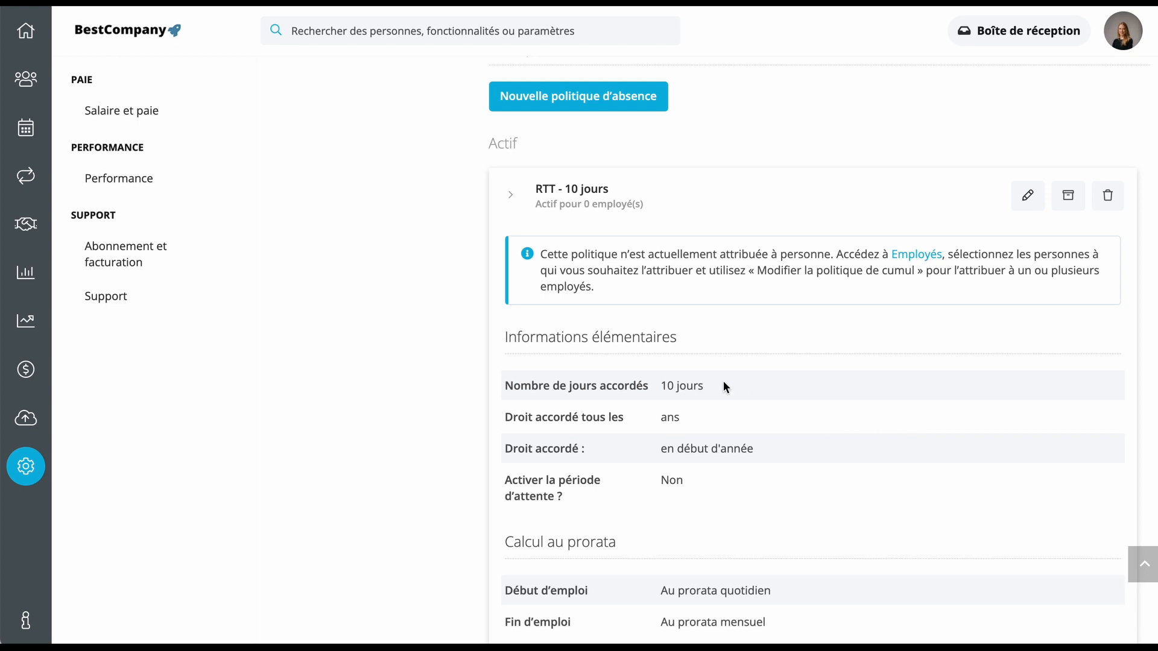
Select all employees in the employee list and start the bulk change of their accrual policy ("Modifier la politique de cumul")
left_click(27, 94)
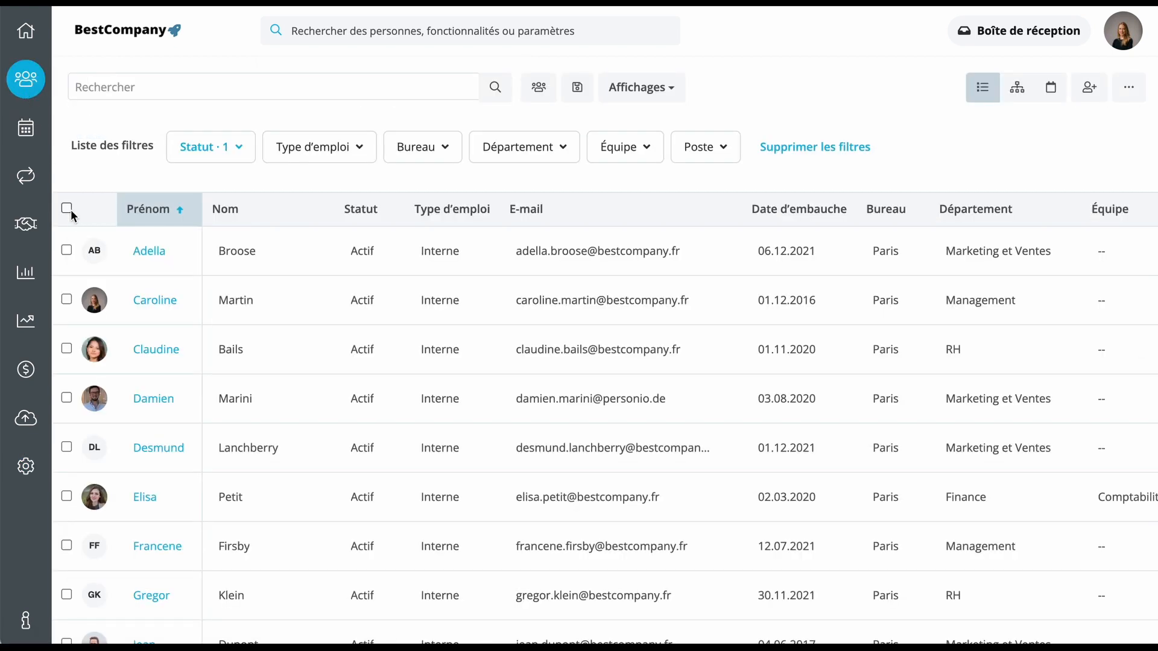
left_click(66, 250)
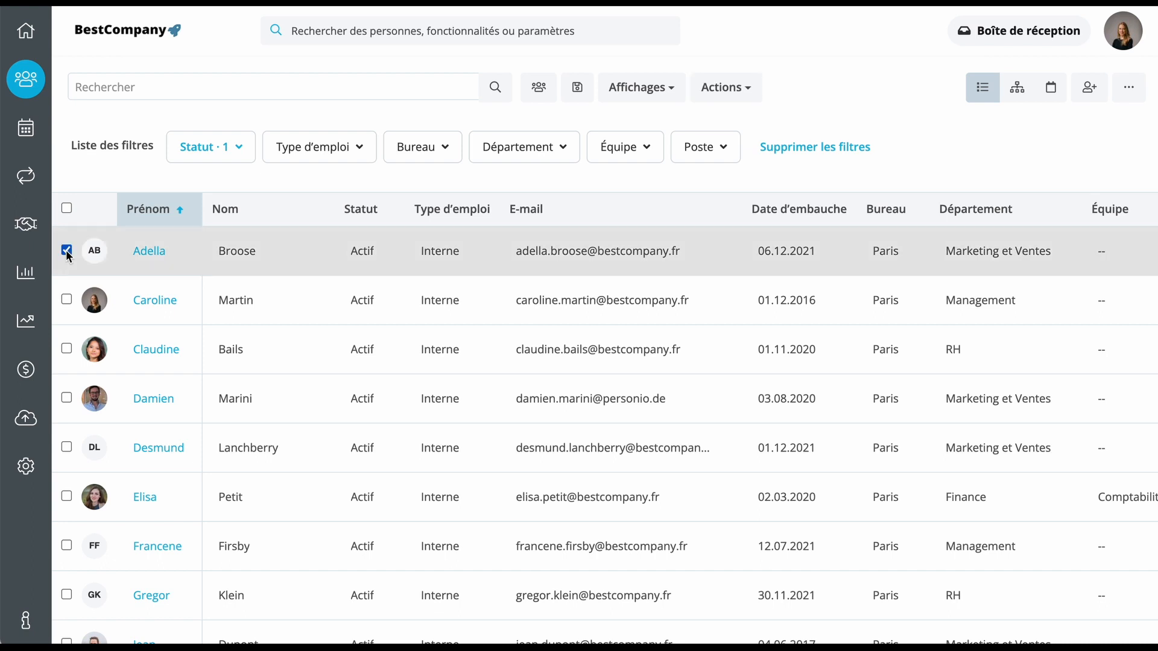
left_click(67, 300)
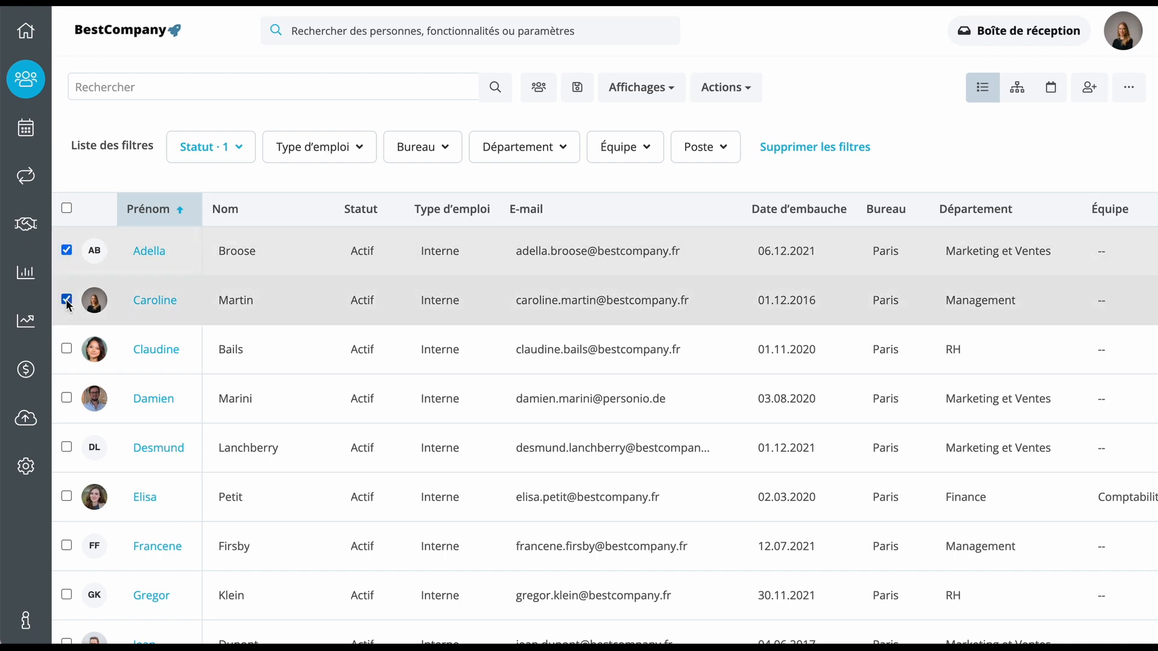
left_click(66, 209)
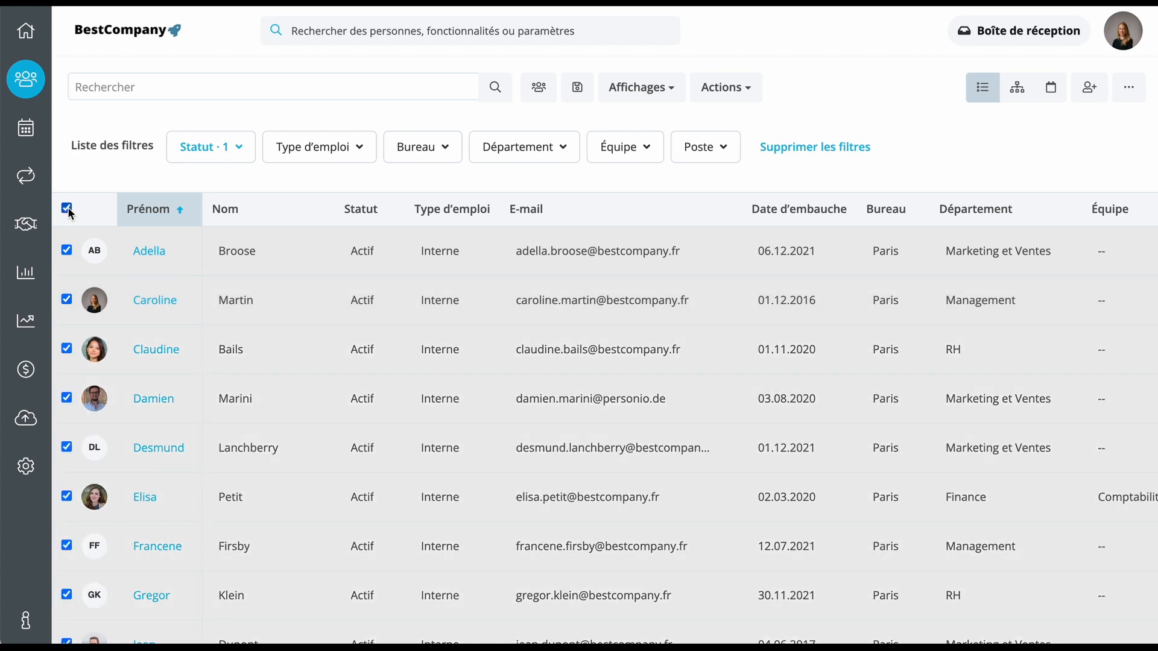
left_click(748, 96)
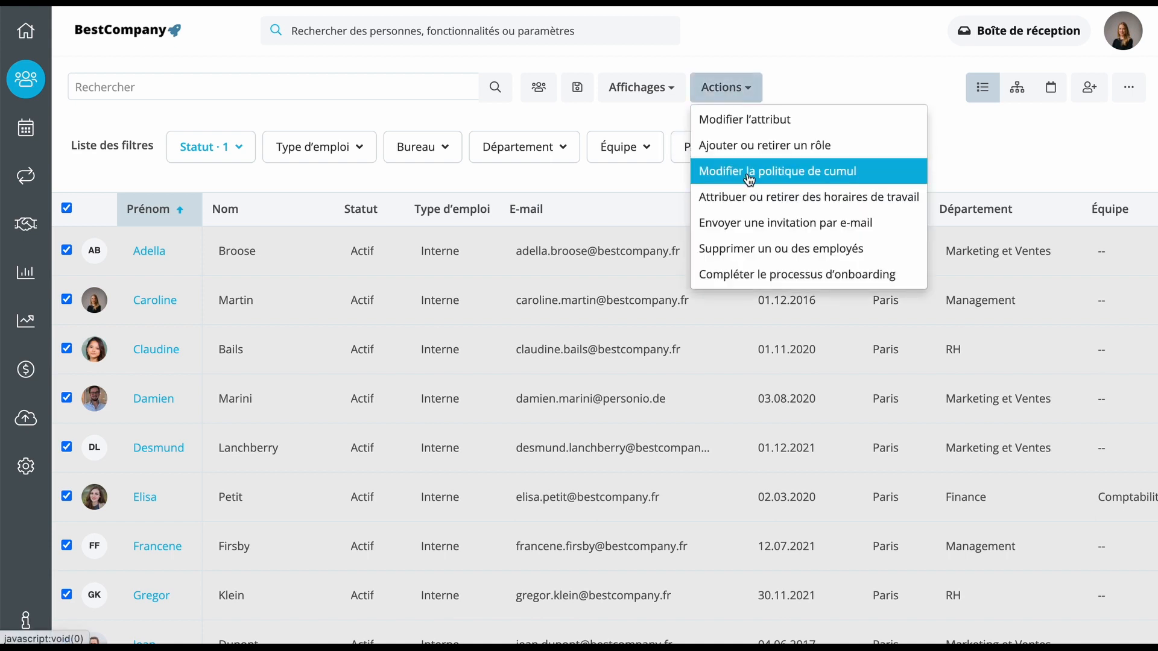
left_click(748, 175)
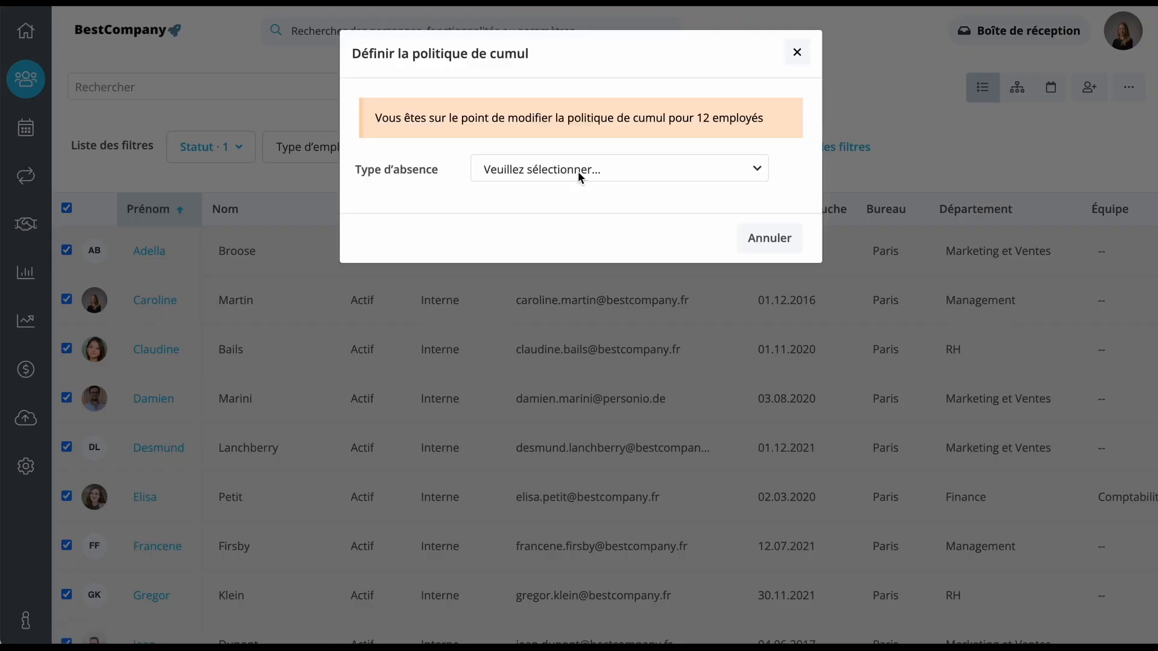
Assign the "RTT - 10 jours" accrual policy for absence type RTT to the selected employees, effective from "Date d'embauche"
left_click(579, 175)
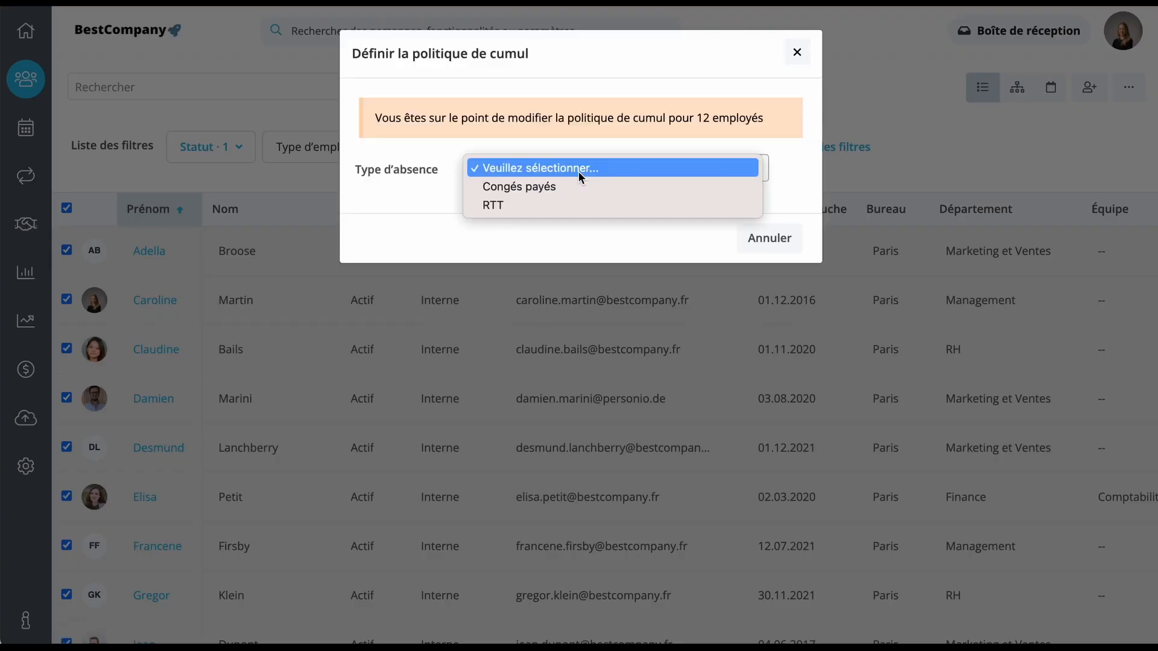
left_click(569, 204)
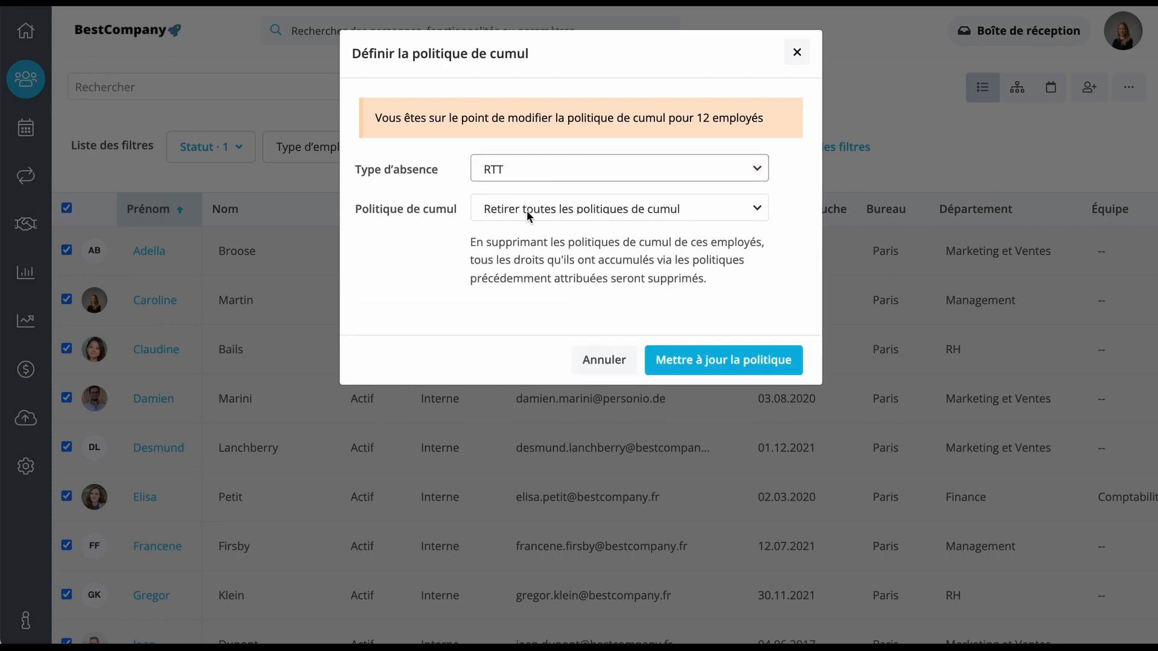
left_click(527, 211)
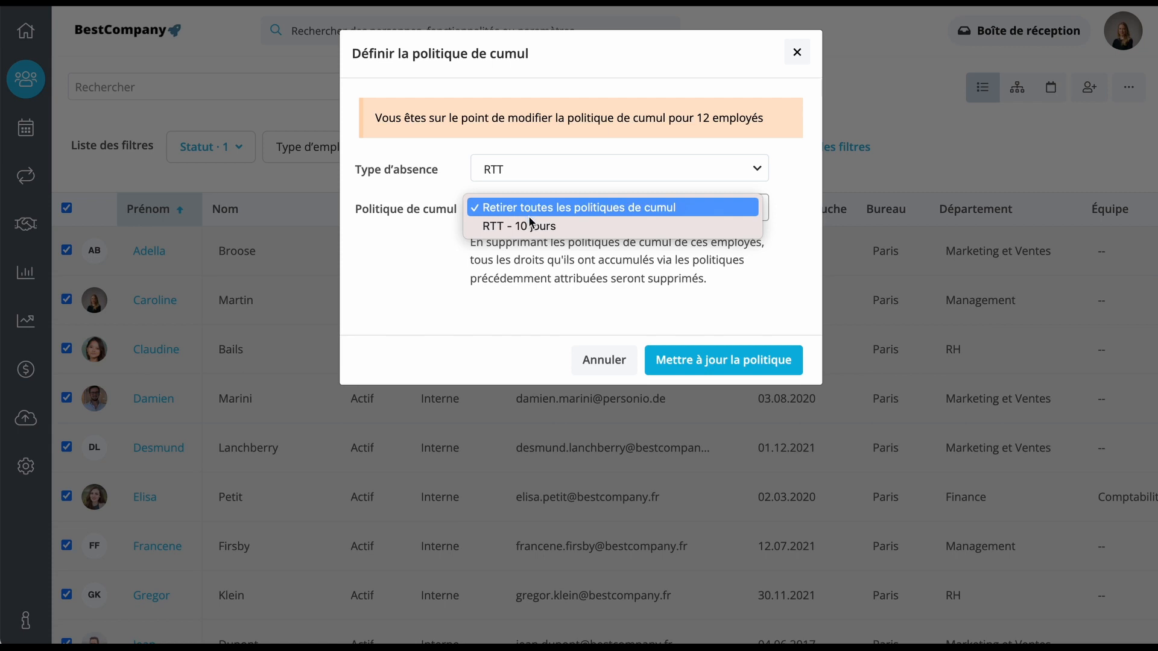
left_click(528, 228)
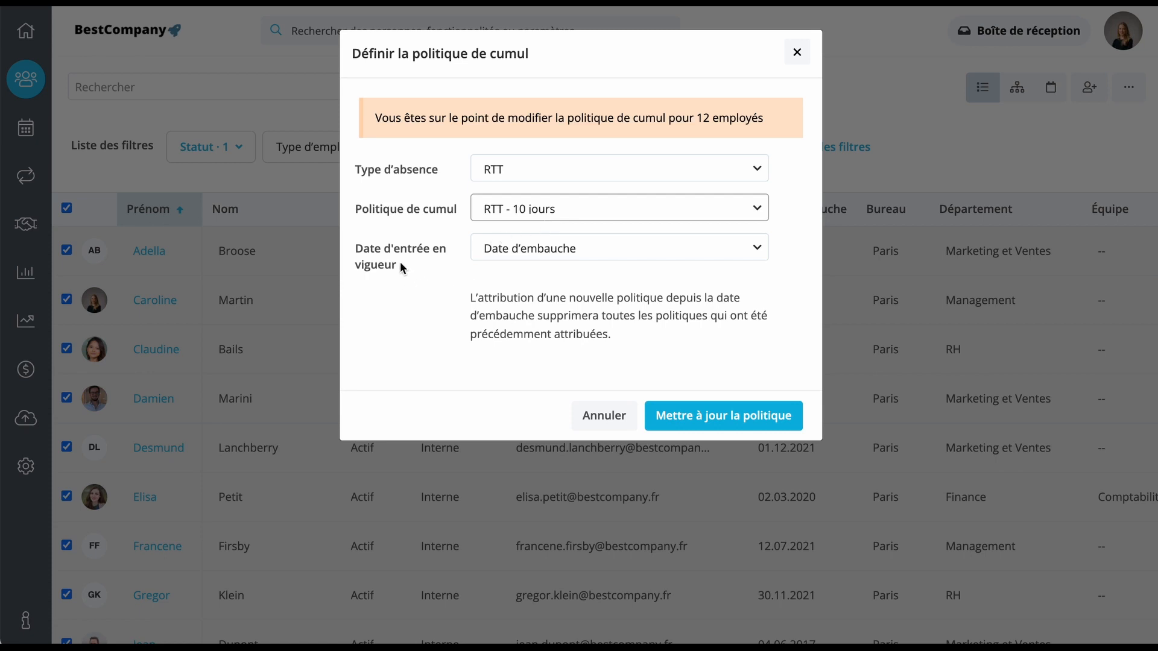
left_click(571, 247)
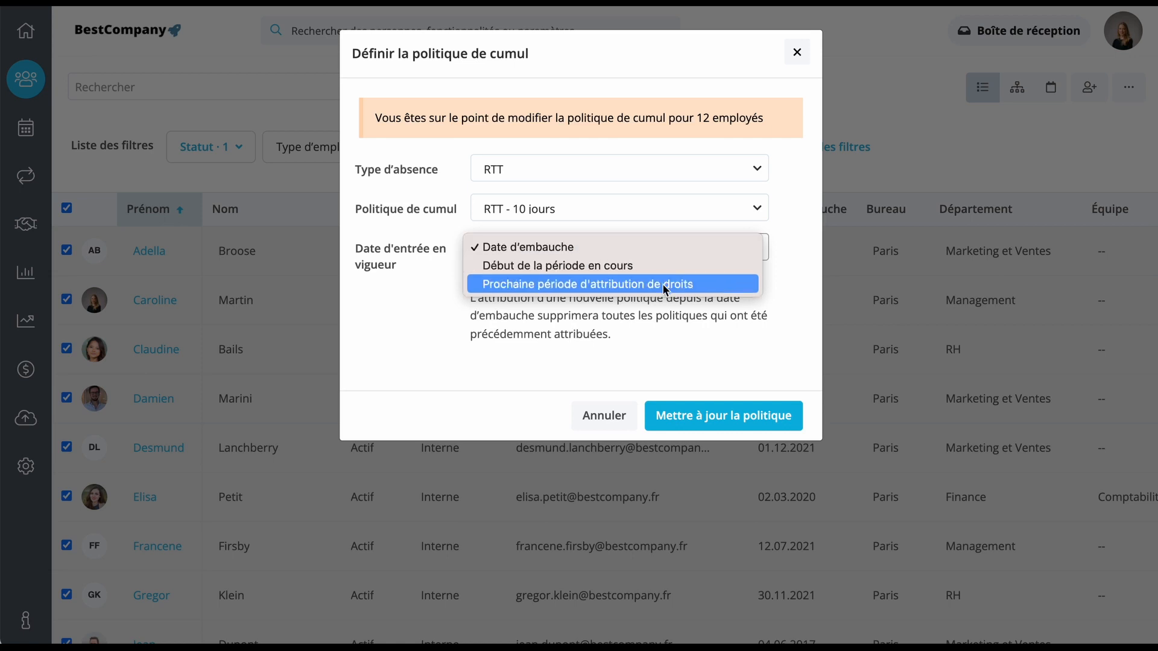
left_click(656, 248)
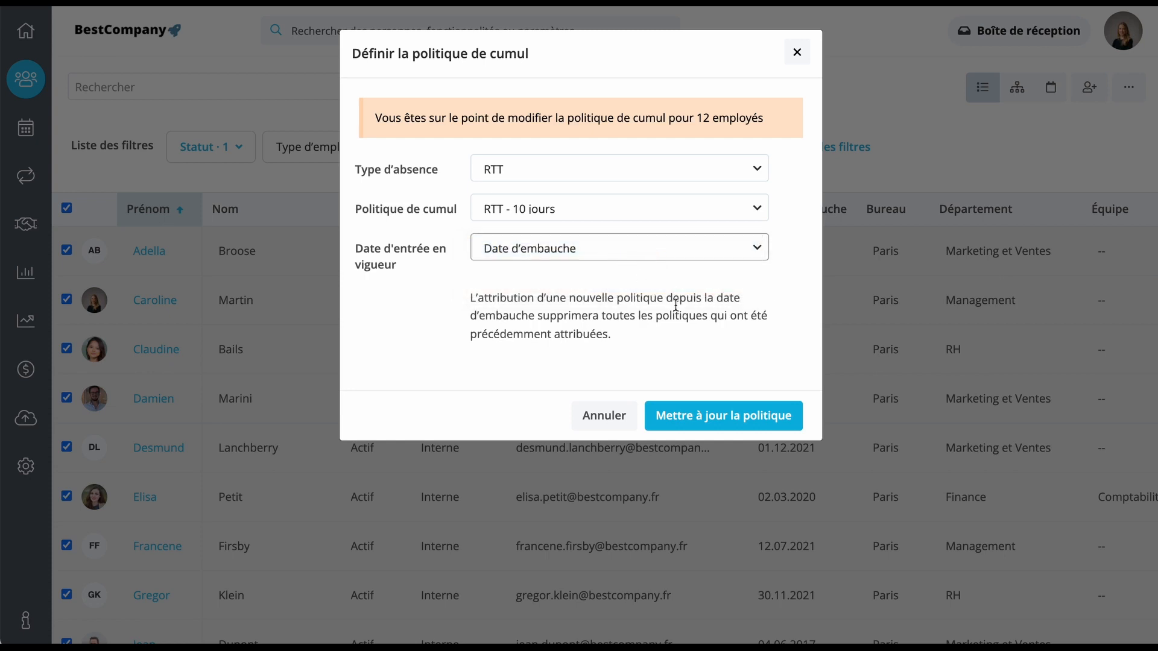
left_click(693, 415)
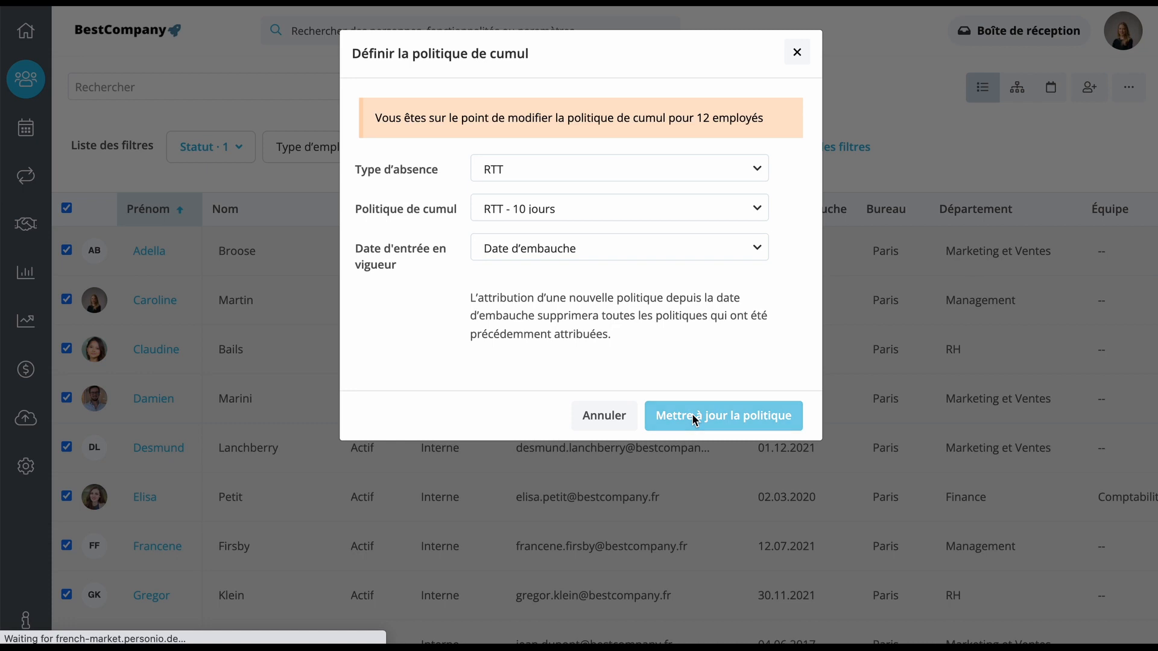